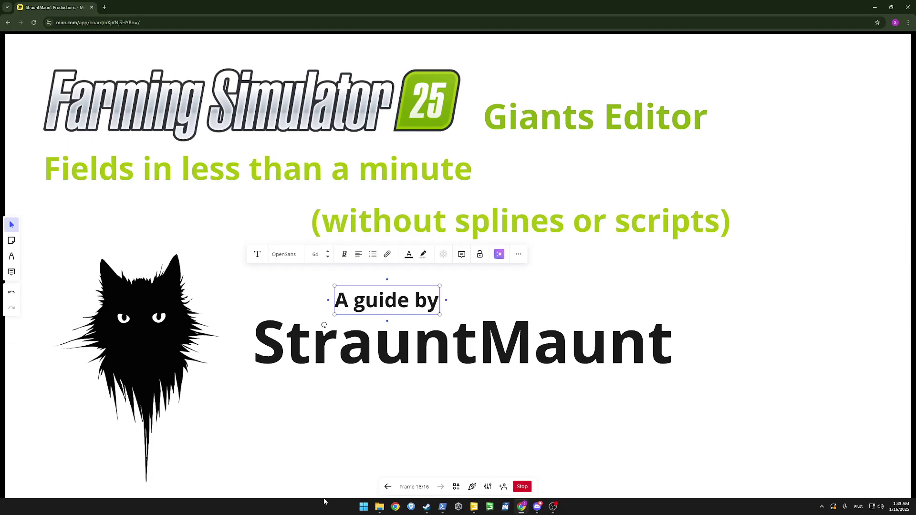
Step: Switch to GIANTS Editor, open the shared Field Toolkit map script and create a new field
{"action": "left_click", "coordinate": [474, 506]}
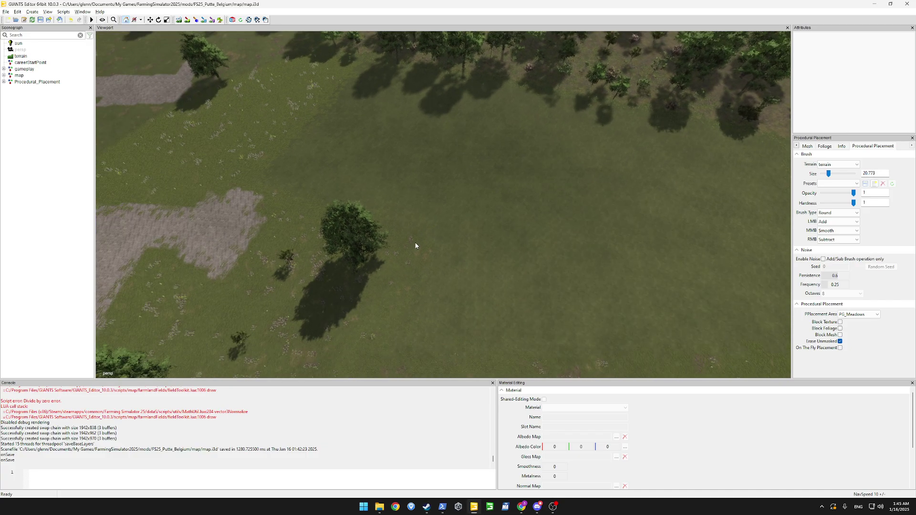
{"action": "left_click_drag", "start_coordinate": [428, 217], "coordinate": [472, 214], "text": "alt"}
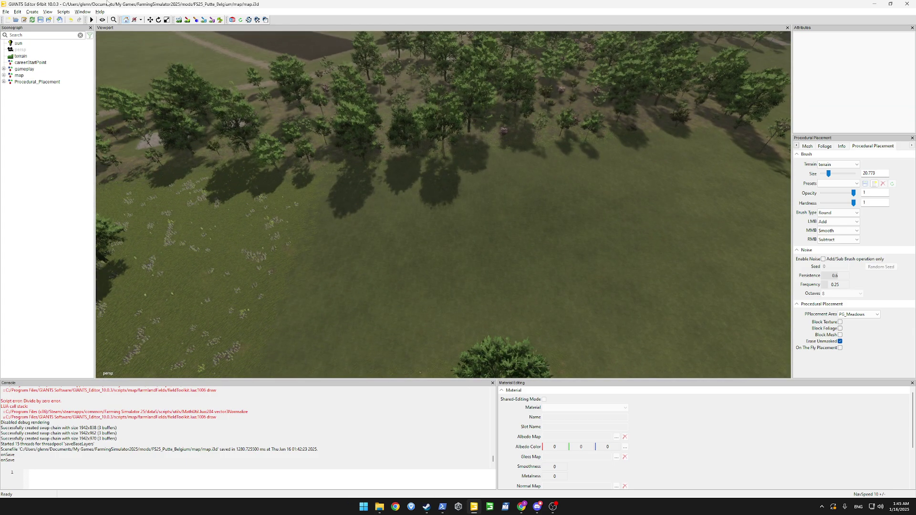
{"action": "left_click", "coordinate": [64, 12]}
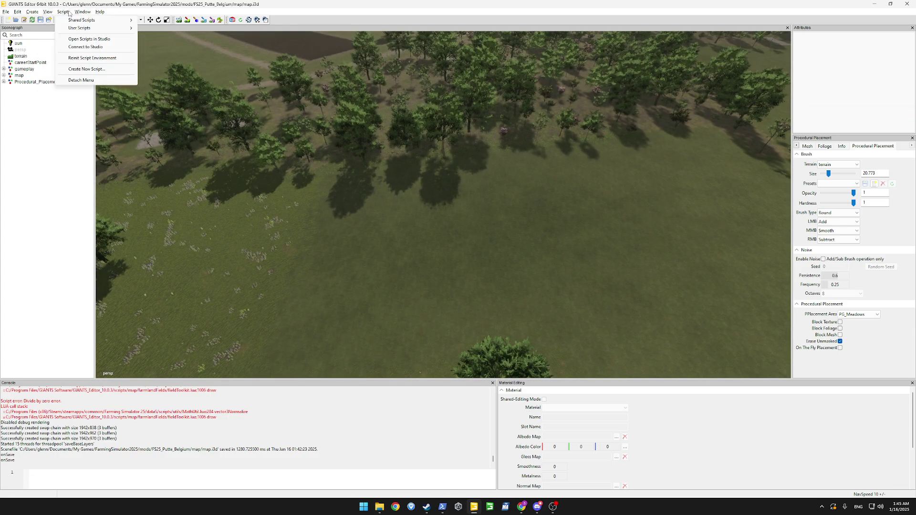
{"action": "mouse_move", "coordinate": [76, 21]}
{"action": "mouse_move", "coordinate": [184, 27]}
{"action": "mouse_move", "coordinate": [220, 29]}
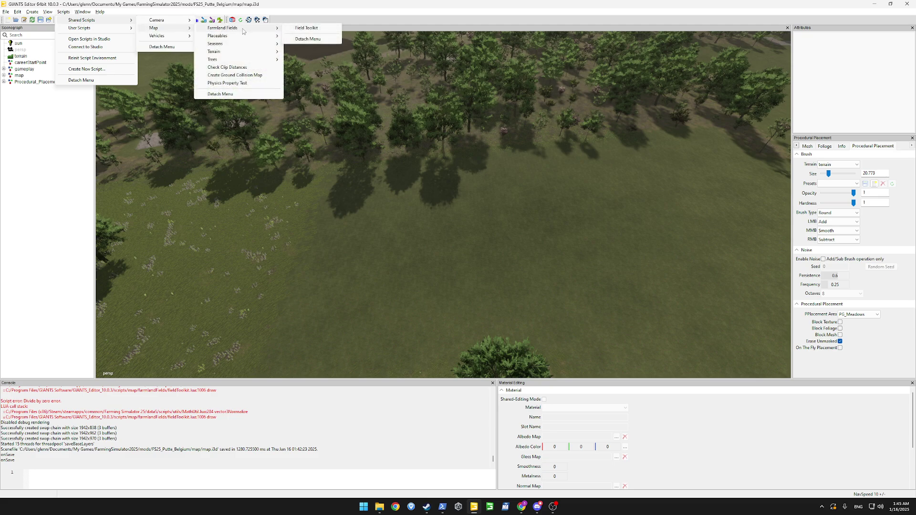
{"action": "left_click", "coordinate": [293, 30]}
{"action": "left_click_drag", "start_coordinate": [149, 41], "coordinate": [163, 302]}
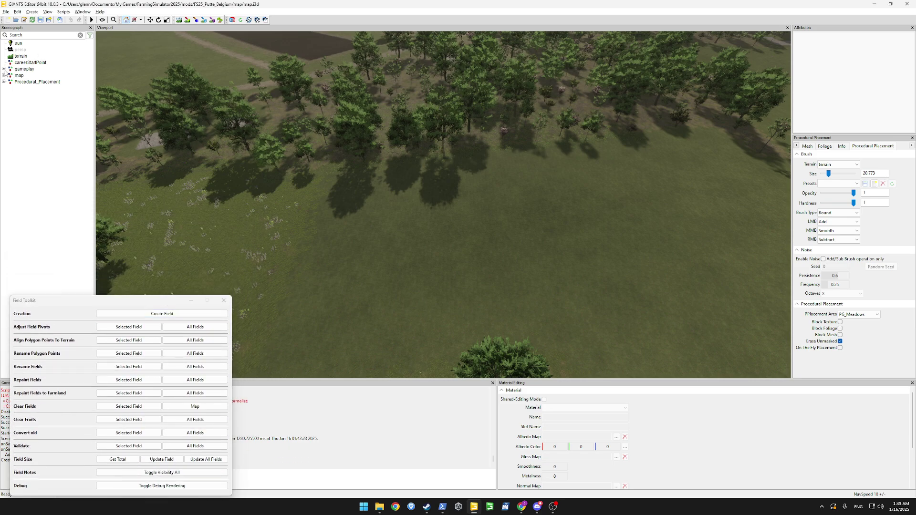
Step: Select field1 in the gameplay fields group and place it on the open meadow in front of the trees
{"action": "left_click", "coordinate": [4, 69]}
{"action": "left_click", "coordinate": [10, 75]}
{"action": "left_click", "coordinate": [30, 82]}
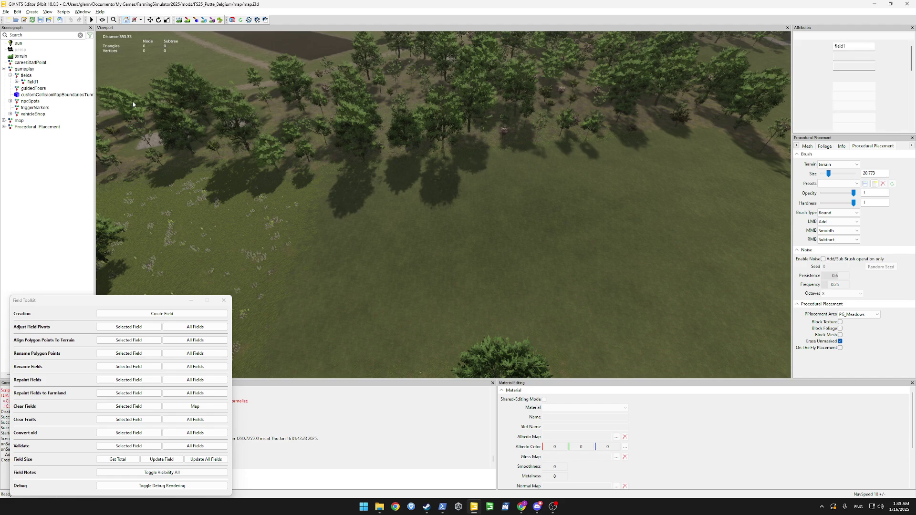
{"action": "left_click", "coordinate": [38, 83]}
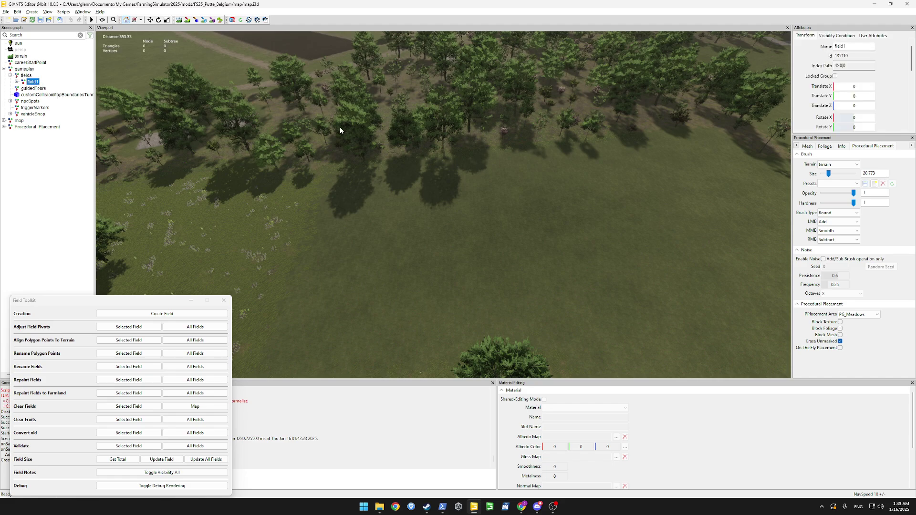
{"action": "key", "text": "ctrl+b"}
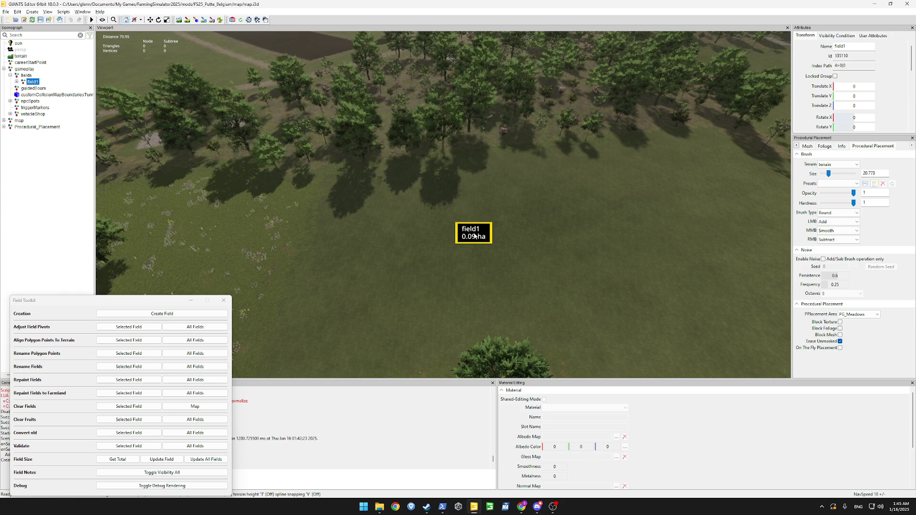
{"action": "left_click", "coordinate": [472, 230]}
{"action": "left_click_drag", "start_coordinate": [614, 299], "coordinate": [602, 262], "text": "alt"}
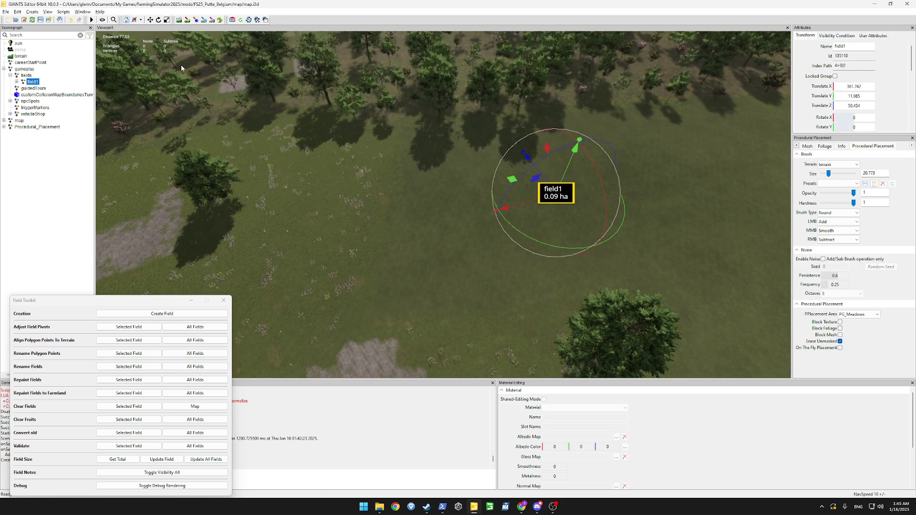
Step: Turn on the field debug rendering and delete point2, point3 and point4 from field1's polygonPoints
{"action": "left_click", "coordinate": [172, 486]}
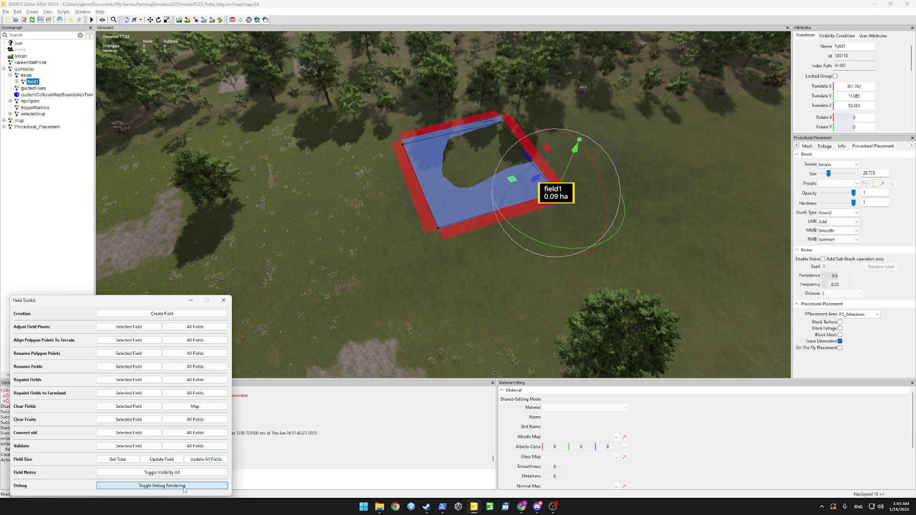
{"action": "left_click", "coordinate": [16, 82]}
{"action": "left_click", "coordinate": [23, 89]}
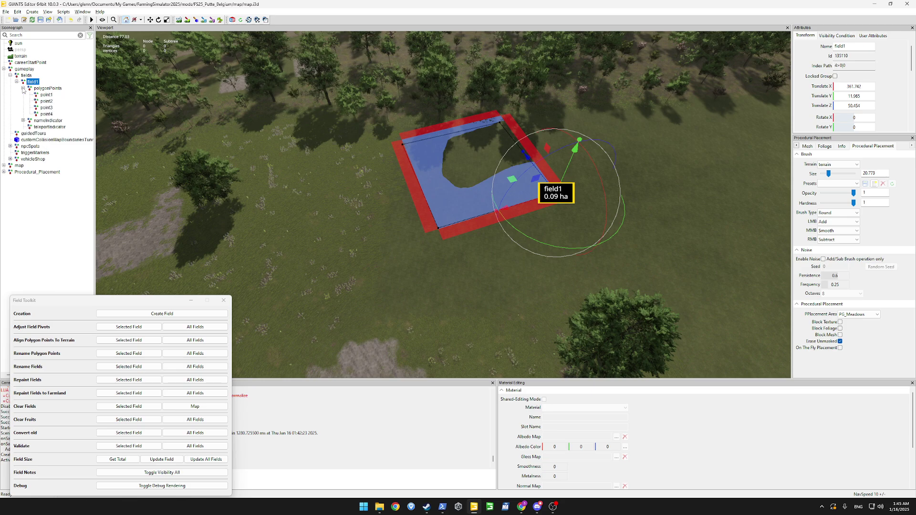
{"action": "left_click", "coordinate": [46, 101]}
{"action": "left_click", "coordinate": [47, 115], "text": "shift"}
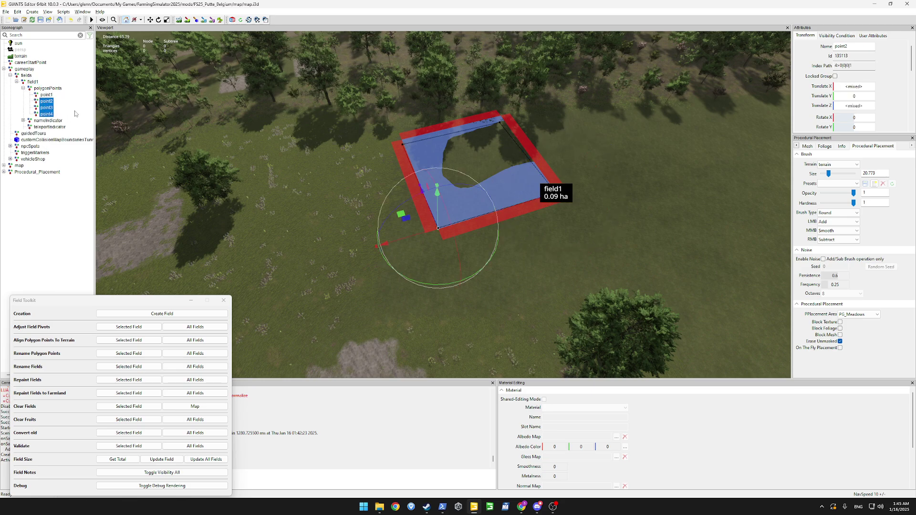
{"action": "key", "text": "Delete"}
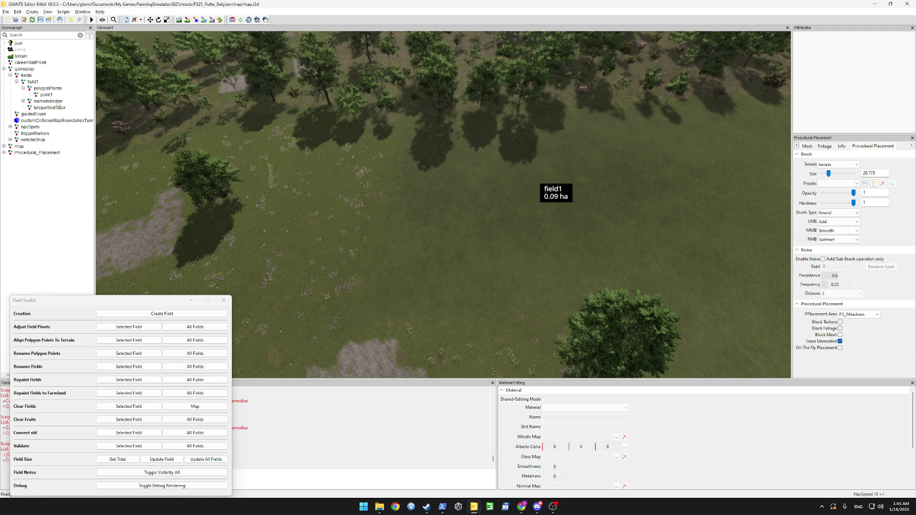
Step: Outline an irregular, lobed field on the meadow by interactively placing many copies of point1
{"action": "left_click", "coordinate": [47, 96]}
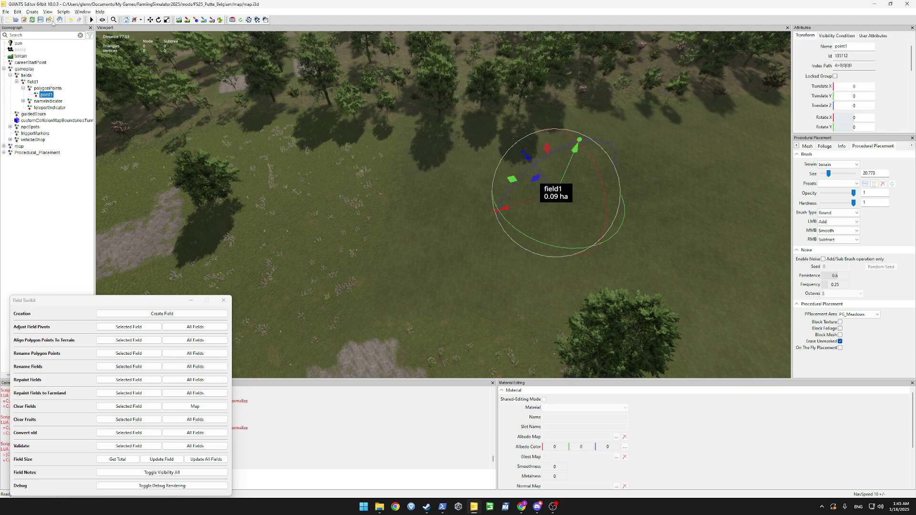
{"action": "key", "text": "ctrl+b"}
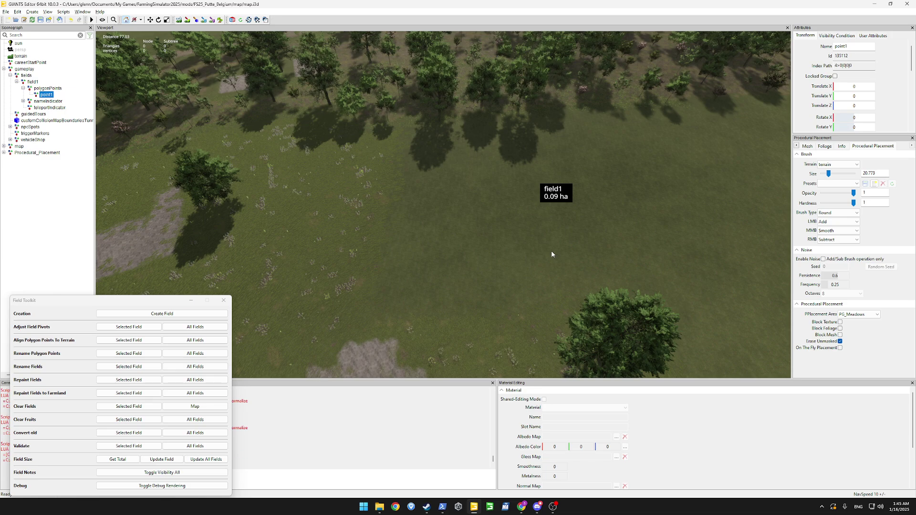
{"action": "key", "text": "ctrl+b"}
{"action": "left_click_drag", "start_coordinate": [450, 169], "coordinate": [400, 122]}
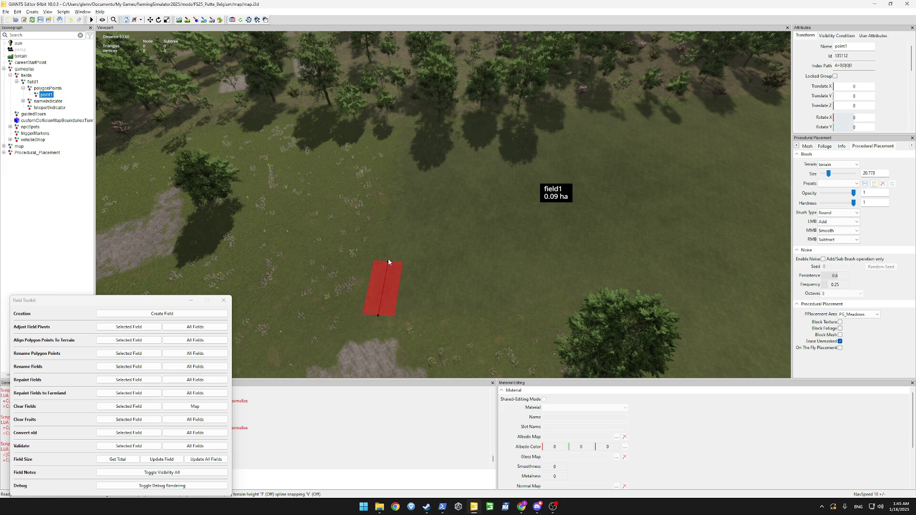
{"action": "left_click_drag", "start_coordinate": [389, 261], "coordinate": [376, 333]}
{"action": "left_click_drag", "start_coordinate": [438, 284], "coordinate": [514, 266], "text": "alt"}
{"action": "key", "text": "w"}
{"action": "key", "text": "d"}
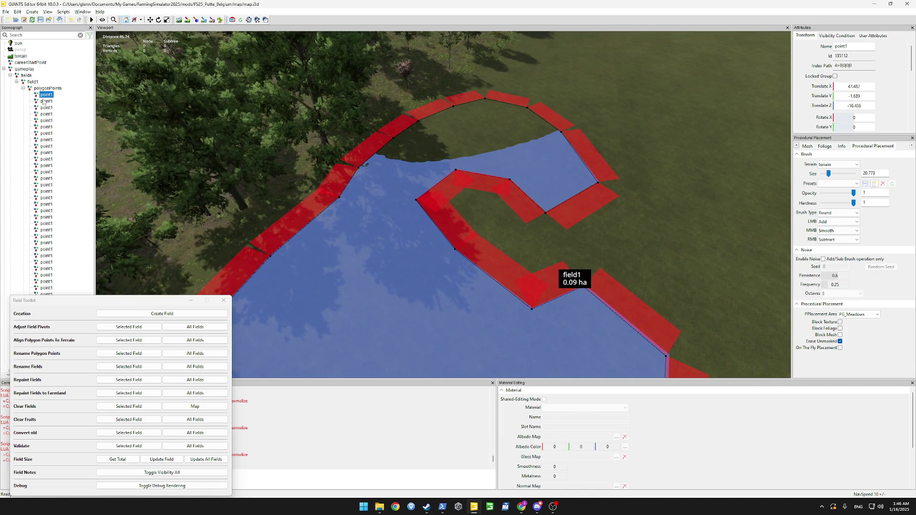
Step: Reposition one polygon point on the forest-side boundary slightly inward
{"action": "left_click", "coordinate": [48, 152]}
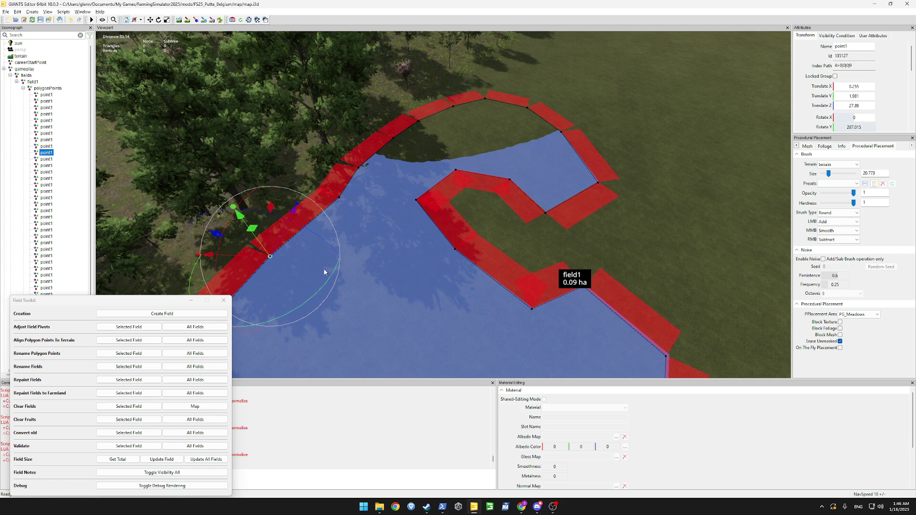
{"action": "key", "text": "ctrl+b"}
{"action": "left_click", "coordinate": [278, 274]}
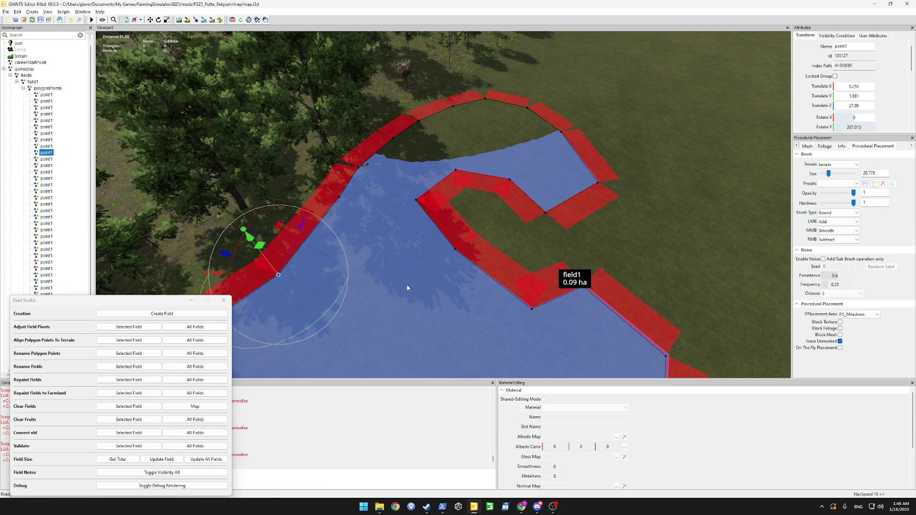
Step: Delete all of field1's polygon points except the first one
{"action": "scroll", "coordinate": [324, 297], "scroll_direction": "down", "scroll_amount": 10}
{"action": "scroll", "coordinate": [322, 291], "scroll_direction": "up", "scroll_amount": 4}
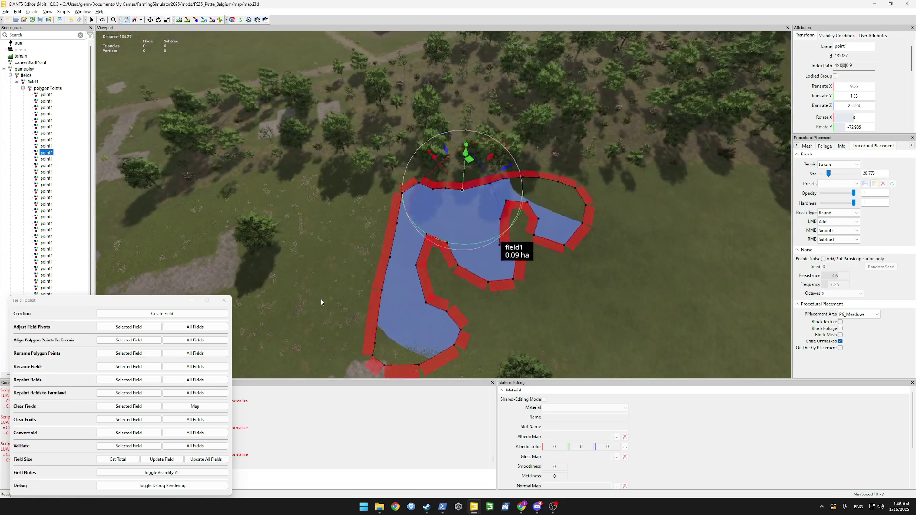
{"action": "left_click", "coordinate": [45, 102]}
{"action": "scroll", "coordinate": [50, 190], "scroll_direction": "down", "scroll_amount": 2}
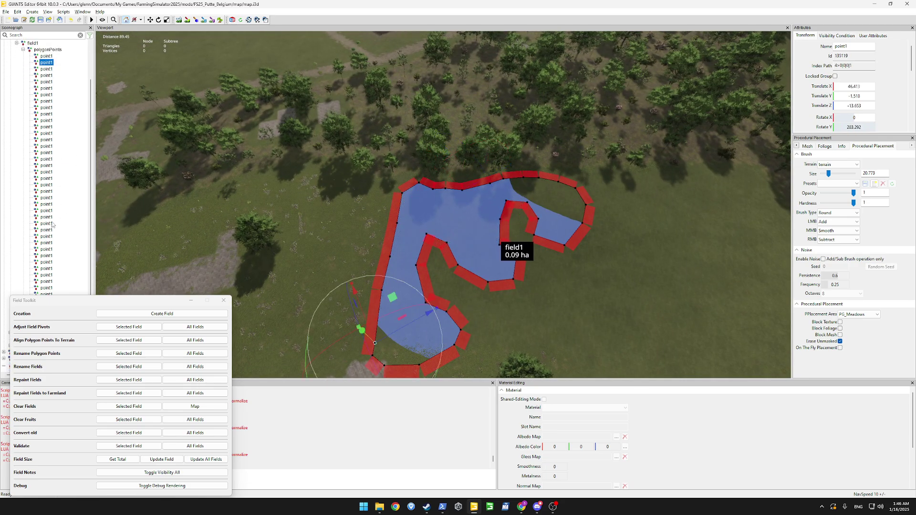
{"action": "left_click_drag", "start_coordinate": [71, 301], "coordinate": [106, 369]}
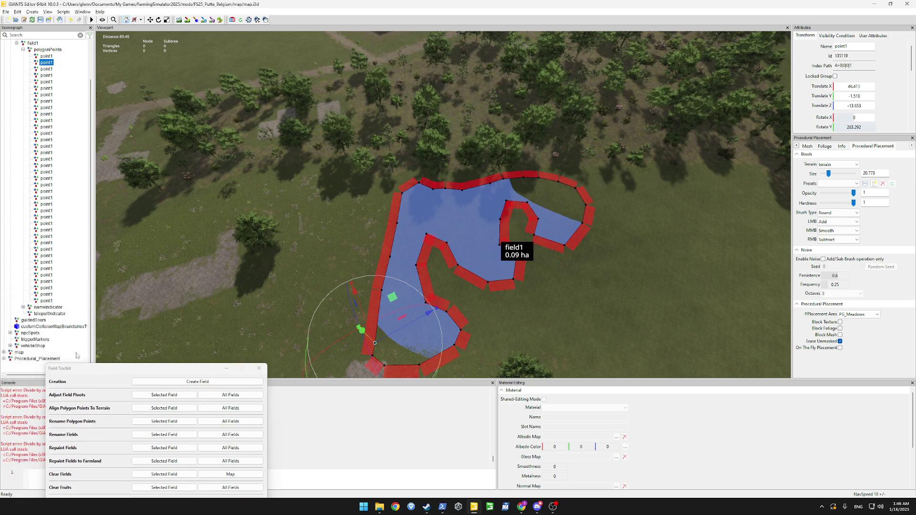
{"action": "left_click", "coordinate": [43, 301], "text": "shift"}
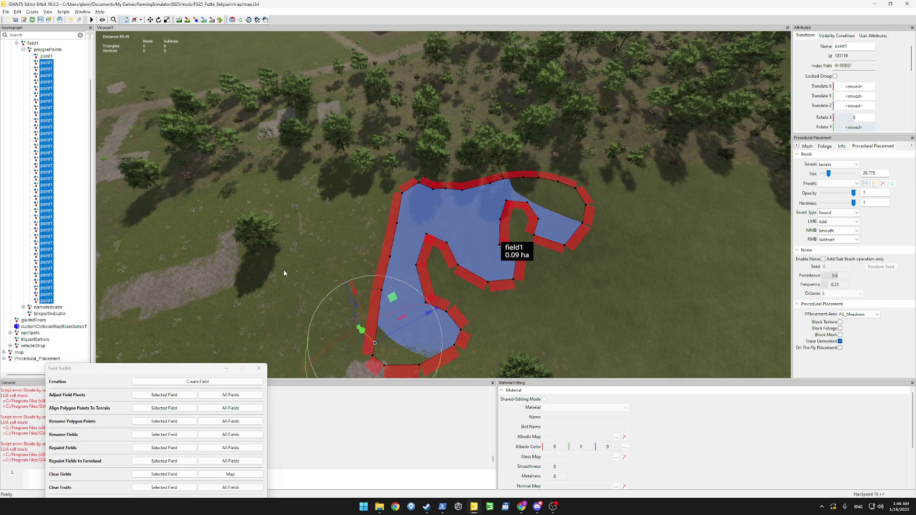
{"action": "key", "text": "Delete"}
Step: Using interactive placement of point1, outline the field with polygon points up the meadow edge, along the tree line and back across the open grass
{"action": "left_click", "coordinate": [46, 57]}
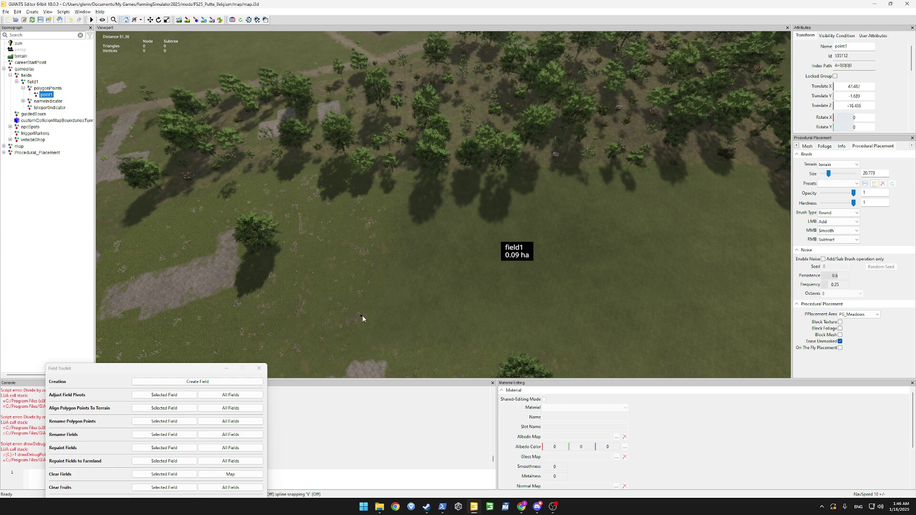
{"action": "left_click", "coordinate": [359, 302]}
{"action": "left_click", "coordinate": [361, 288]}
{"action": "left_click", "coordinate": [375, 268]}
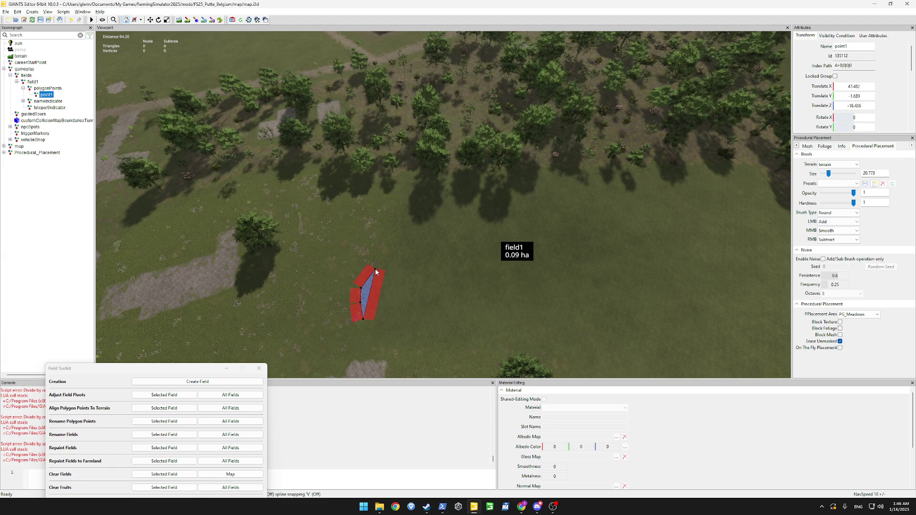
{"action": "left_click", "coordinate": [376, 254]}
{"action": "left_click", "coordinate": [365, 239]}
{"action": "left_click", "coordinate": [370, 222]}
{"action": "left_click", "coordinate": [391, 201]}
{"action": "left_click", "coordinate": [390, 190]}
{"action": "left_click", "coordinate": [401, 181]}
{"action": "left_click", "coordinate": [414, 178]}
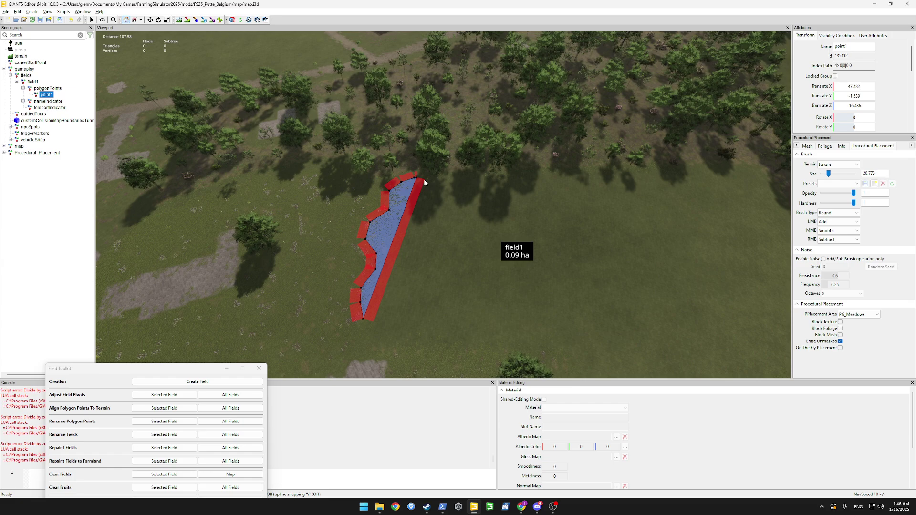
{"action": "left_click", "coordinate": [433, 182]}
{"action": "left_click", "coordinate": [446, 188]}
{"action": "left_click", "coordinate": [459, 186]}
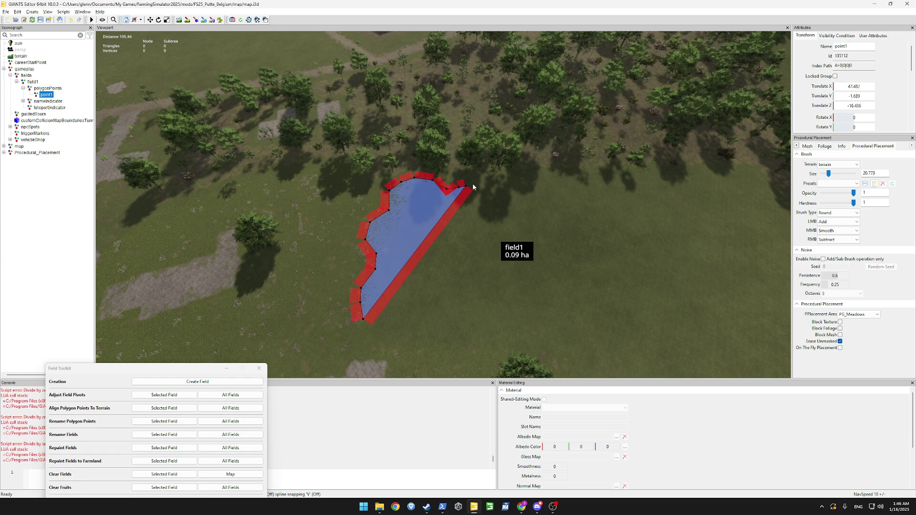
{"action": "left_click", "coordinate": [478, 182]}
{"action": "left_click", "coordinate": [494, 182]}
{"action": "left_click", "coordinate": [502, 196]}
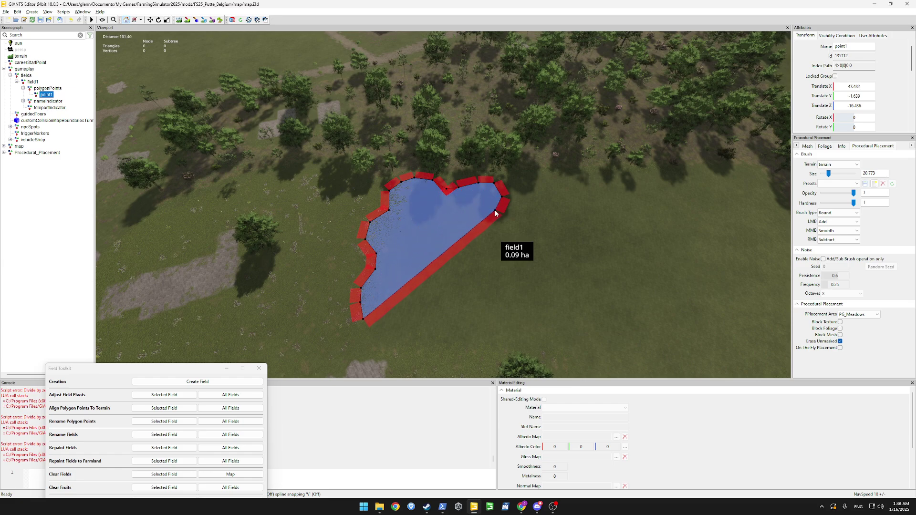
{"action": "left_click", "coordinate": [495, 210]}
{"action": "left_click", "coordinate": [472, 233]}
{"action": "left_click", "coordinate": [481, 250]}
{"action": "left_click", "coordinate": [470, 275]}
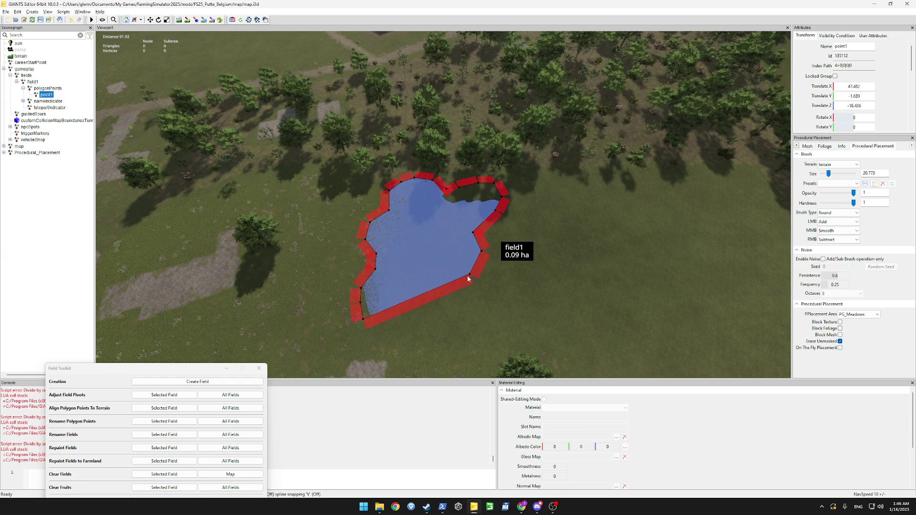
{"action": "left_click", "coordinate": [461, 284]}
Step: Continue the outline from the last placed point1, adding a rounded bulge and a notch along the remaining open side back towards the starting point
{"action": "left_click_drag", "start_coordinate": [497, 316], "coordinate": [739, 299], "text": "alt"}
{"action": "scroll", "coordinate": [485, 313], "scroll_direction": "up", "scroll_amount": 6}
{"action": "scroll", "coordinate": [737, 279], "scroll_direction": "up", "scroll_amount": 2}
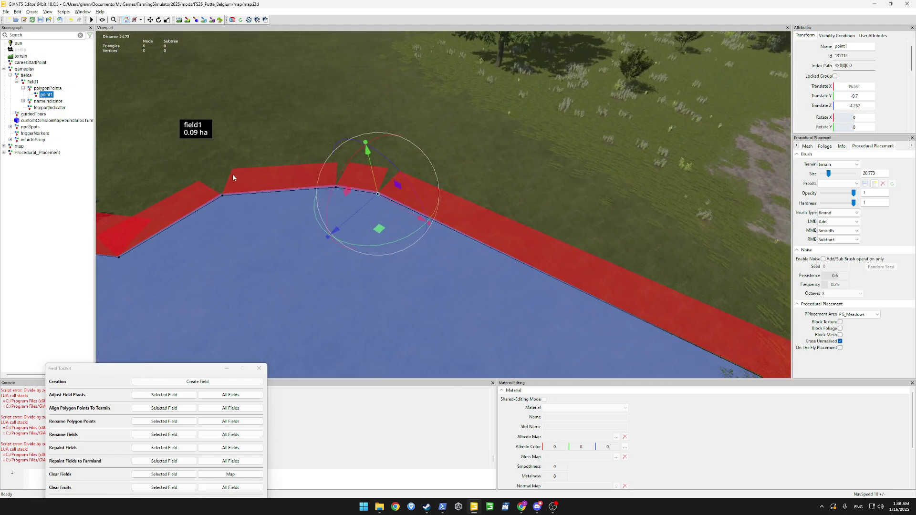
{"action": "left_click", "coordinate": [46, 95]}
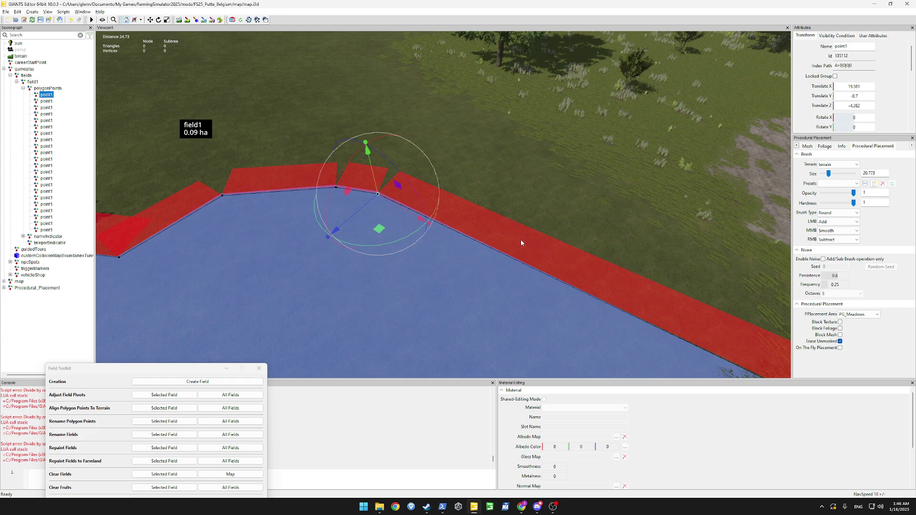
{"action": "key", "text": "ctrl+b"}
{"action": "left_click", "coordinate": [413, 192]}
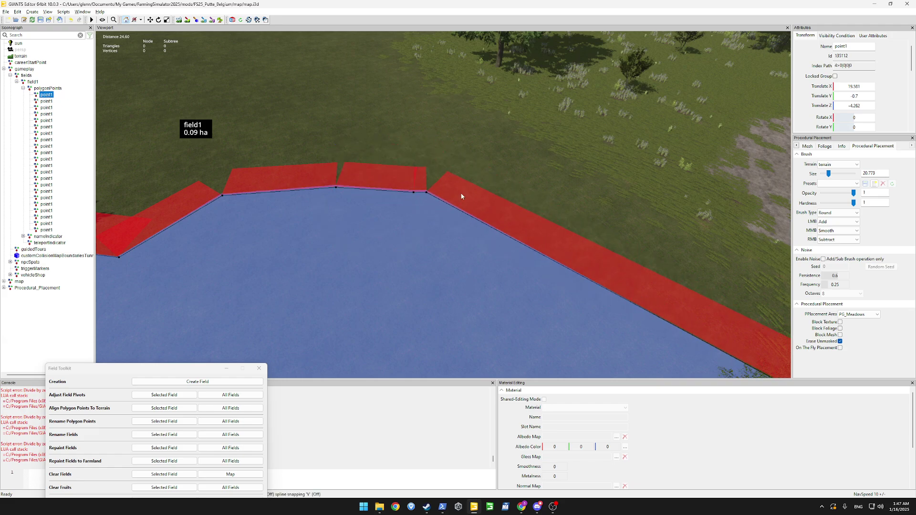
{"action": "left_click", "coordinate": [471, 189]}
{"action": "left_click", "coordinate": [504, 162]}
{"action": "left_click", "coordinate": [543, 175]}
{"action": "left_click", "coordinate": [539, 217]}
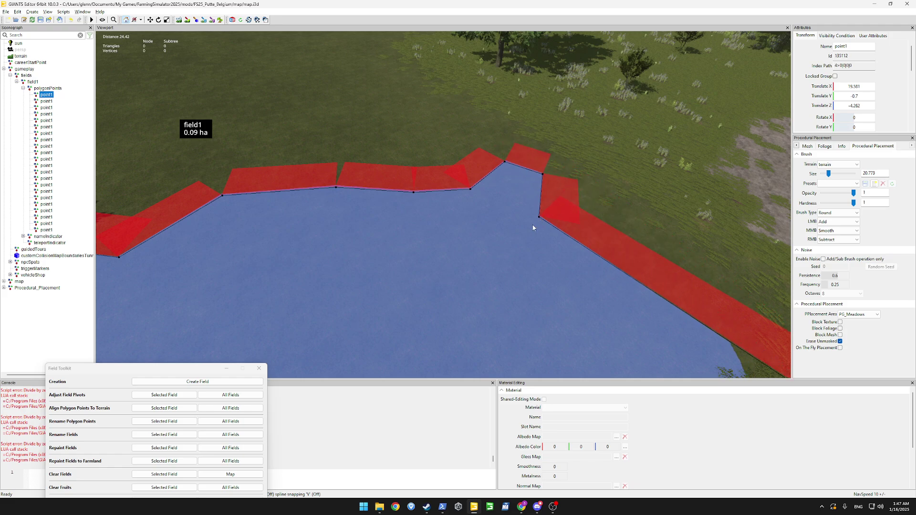
{"action": "left_click", "coordinate": [500, 241]}
{"action": "left_click", "coordinate": [455, 242]}
{"action": "left_click", "coordinate": [440, 284]}
{"action": "left_click", "coordinate": [464, 320]}
{"action": "left_click", "coordinate": [475, 324]}
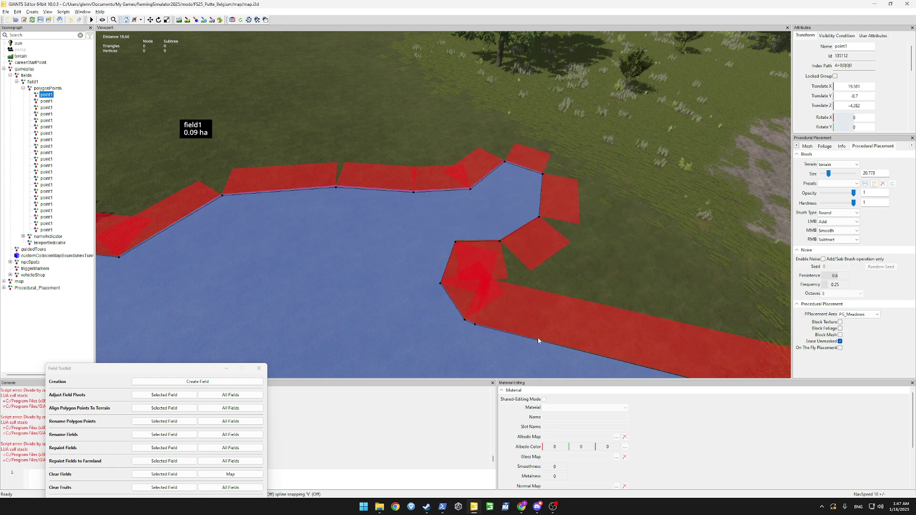
{"action": "left_click", "coordinate": [573, 342]}
{"action": "left_click", "coordinate": [606, 309]}
{"action": "left_click", "coordinate": [701, 271]}
{"action": "left_click", "coordinate": [702, 239]}
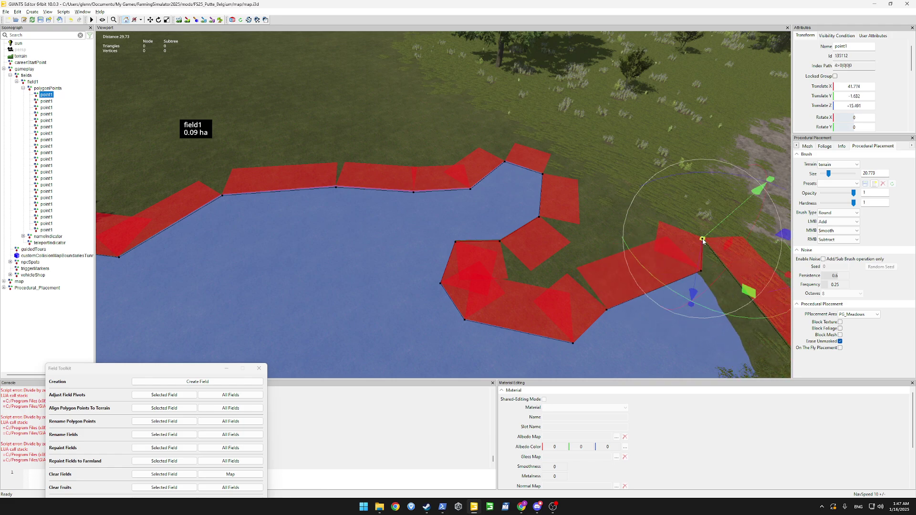
Step: Create a new field with the Field Toolkit and interactively place field2 on the open grass beside field1
{"action": "left_click_drag", "start_coordinate": [702, 240], "coordinate": [392, 163], "text": "alt"}
{"action": "scroll", "coordinate": [393, 164], "scroll_direction": "down", "scroll_amount": 6}
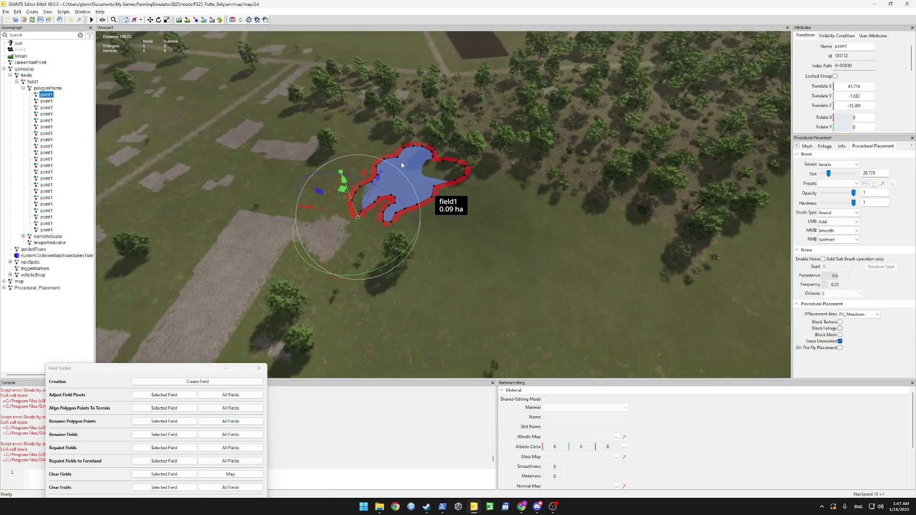
{"action": "scroll", "coordinate": [401, 165], "scroll_direction": "up", "scroll_amount": 3}
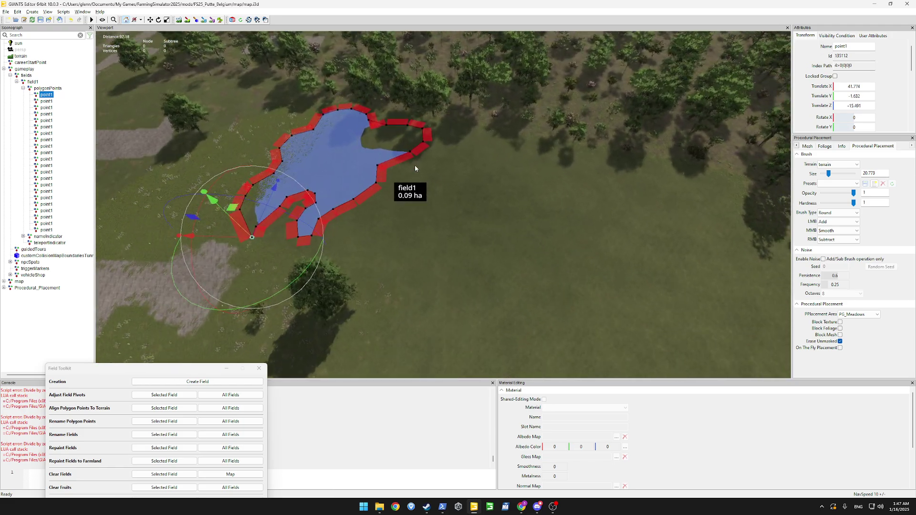
{"action": "left_click", "coordinate": [176, 383]}
{"action": "left_click", "coordinate": [17, 82]}
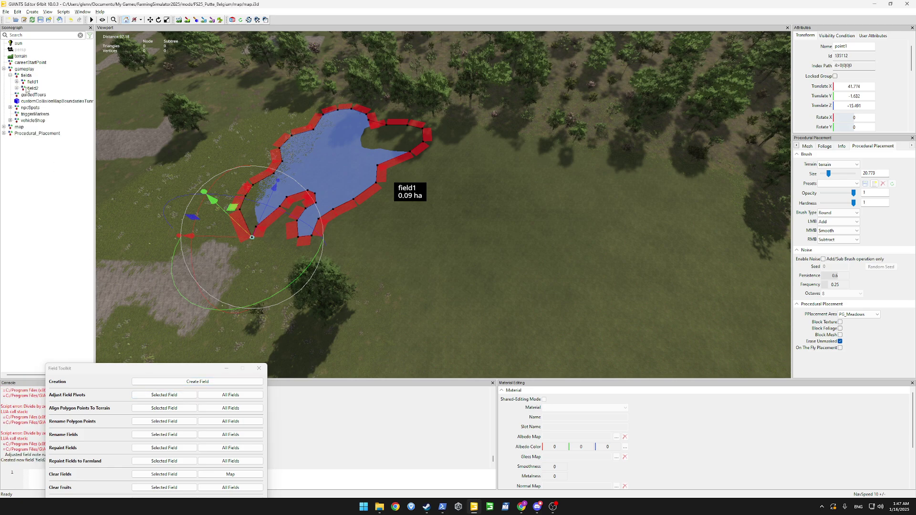
{"action": "left_click", "coordinate": [16, 89]}
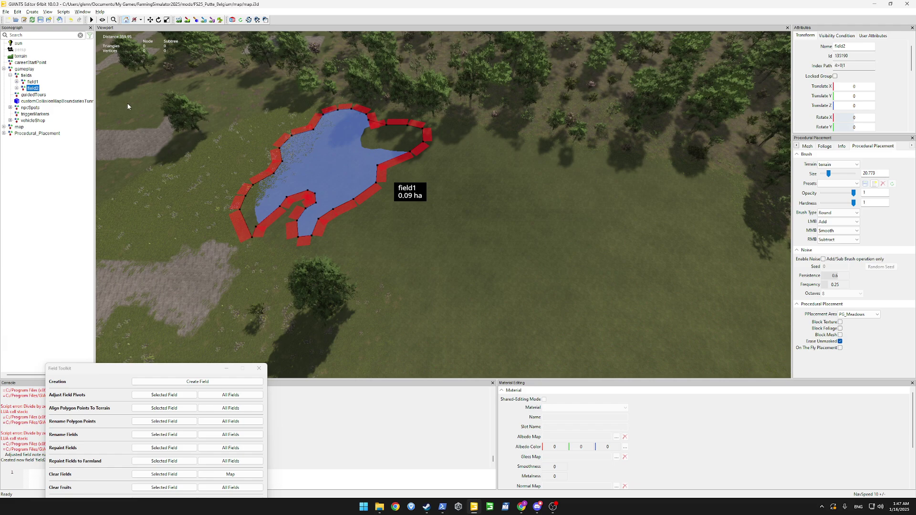
{"action": "left_click", "coordinate": [506, 208]}
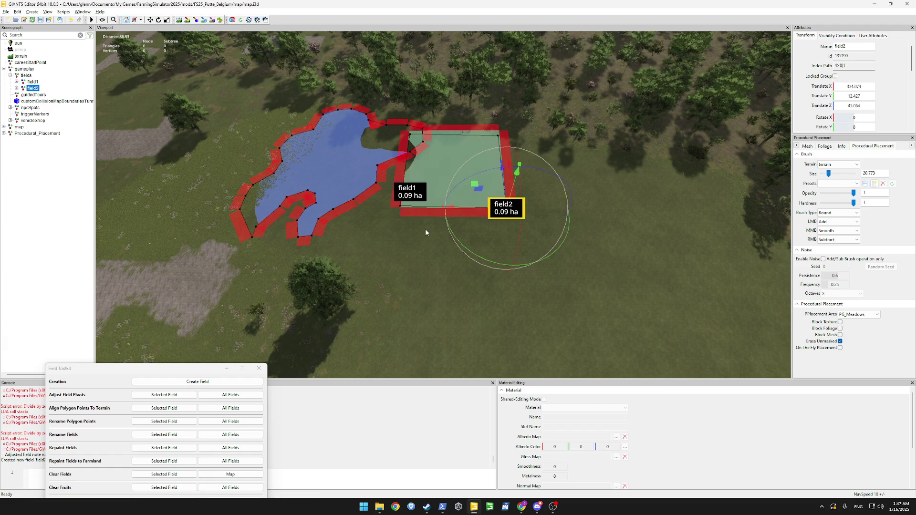
Step: Delete field2's polygon points point2 to point4, keeping only point1
{"action": "left_click", "coordinate": [16, 88]}
{"action": "left_click", "coordinate": [22, 94]}
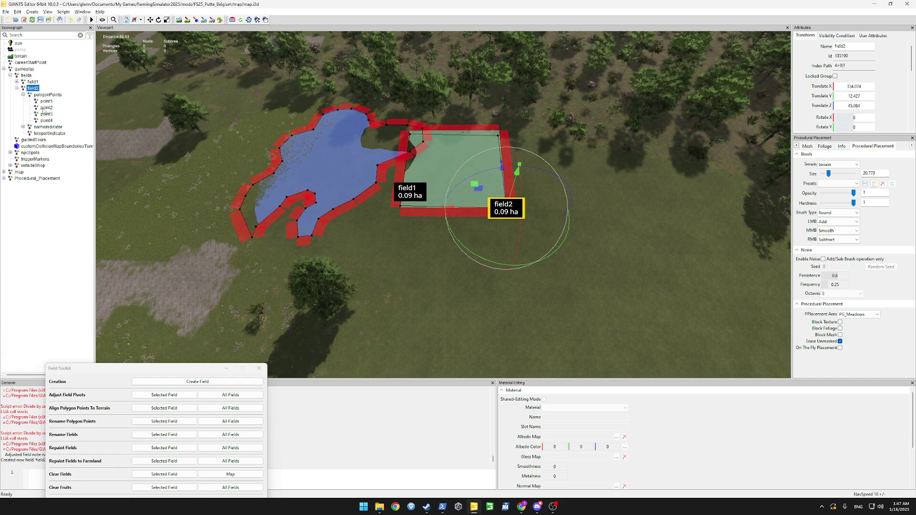
{"action": "left_click", "coordinate": [46, 108]}
{"action": "left_click", "coordinate": [46, 121], "text": "shift"}
{"action": "key", "text": "Delete"}
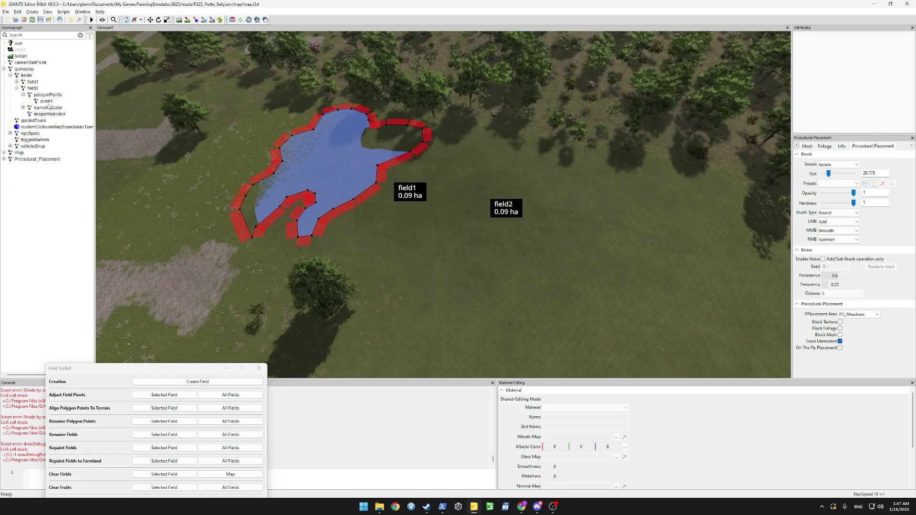
Step: Outline field2 as a rounded shape on the grass by interactively placing point1 around it, ending beside the large tree
{"action": "left_click", "coordinate": [46, 101]}
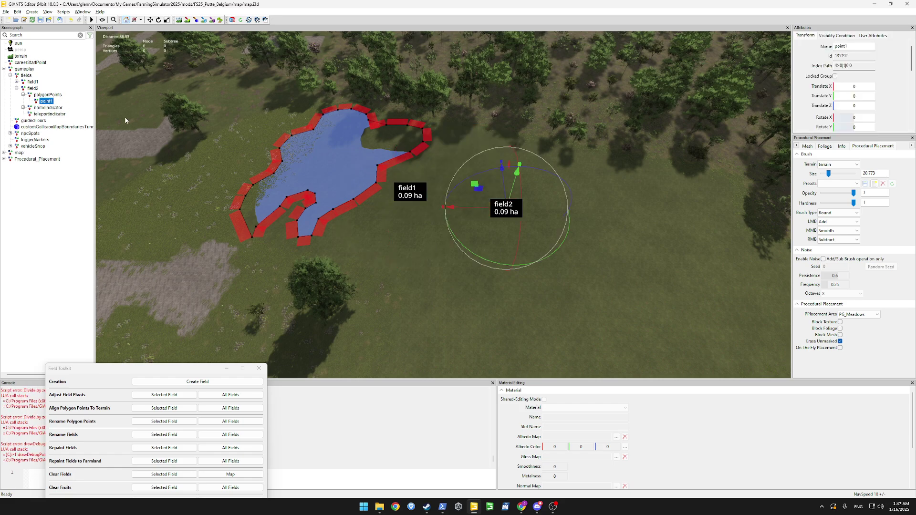
{"action": "key", "text": "ctrl+b"}
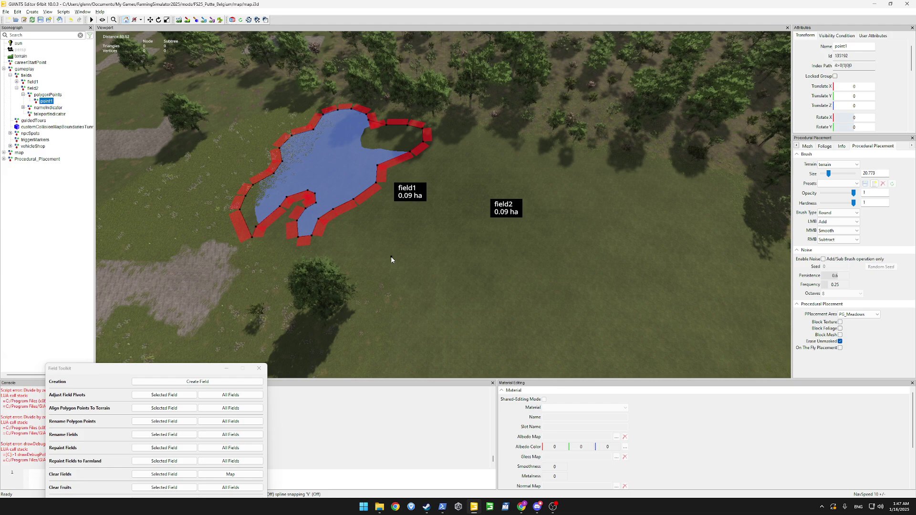
{"action": "left_click", "coordinate": [391, 257]}
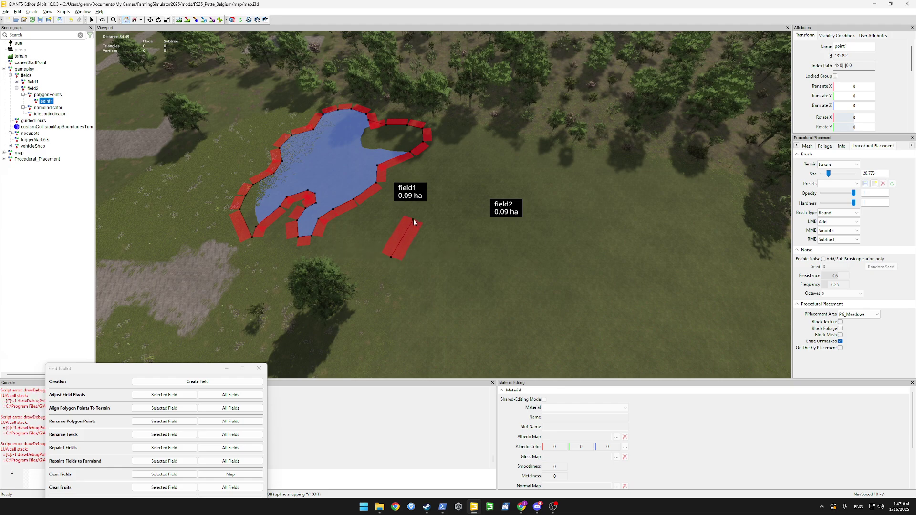
{"action": "left_click", "coordinate": [440, 193]}
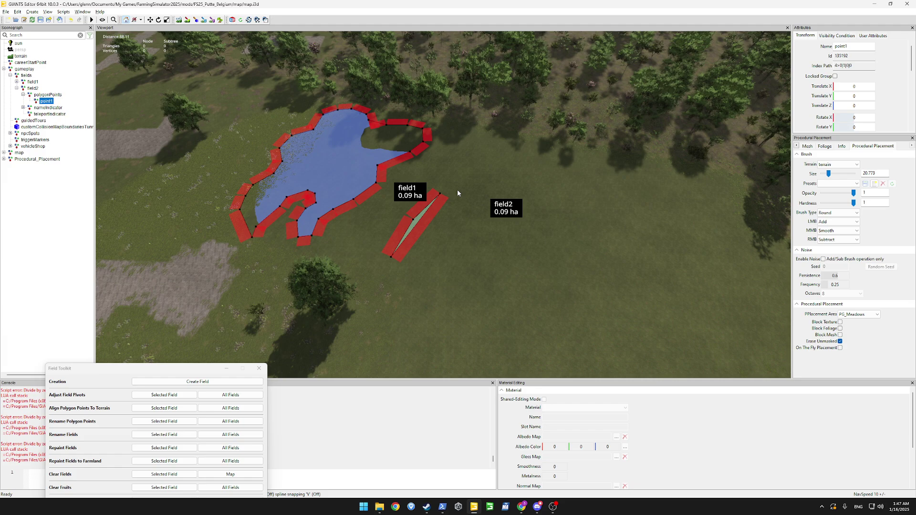
{"action": "left_click", "coordinate": [477, 188]}
{"action": "left_click", "coordinate": [508, 195]}
{"action": "left_click", "coordinate": [527, 242]}
{"action": "left_click", "coordinate": [518, 274]}
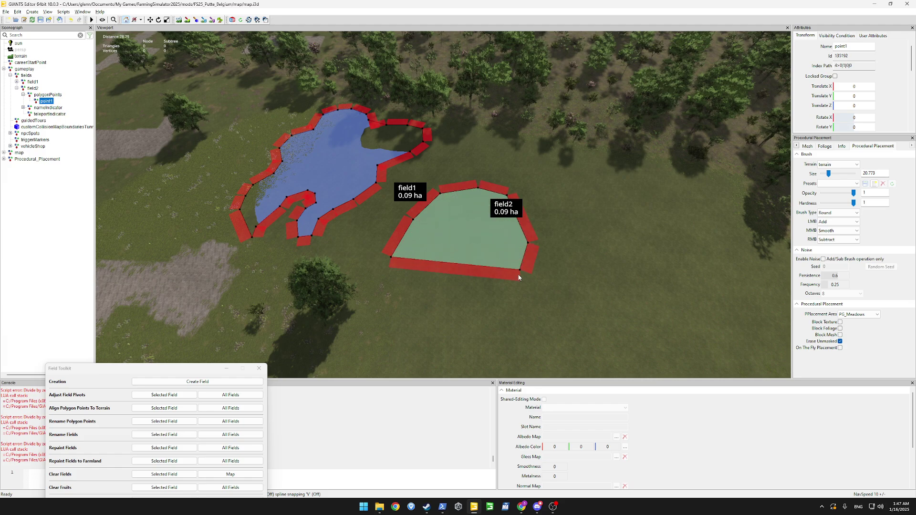
{"action": "left_click", "coordinate": [492, 304]}
{"action": "left_click", "coordinate": [440, 324]}
{"action": "left_click", "coordinate": [383, 317]}
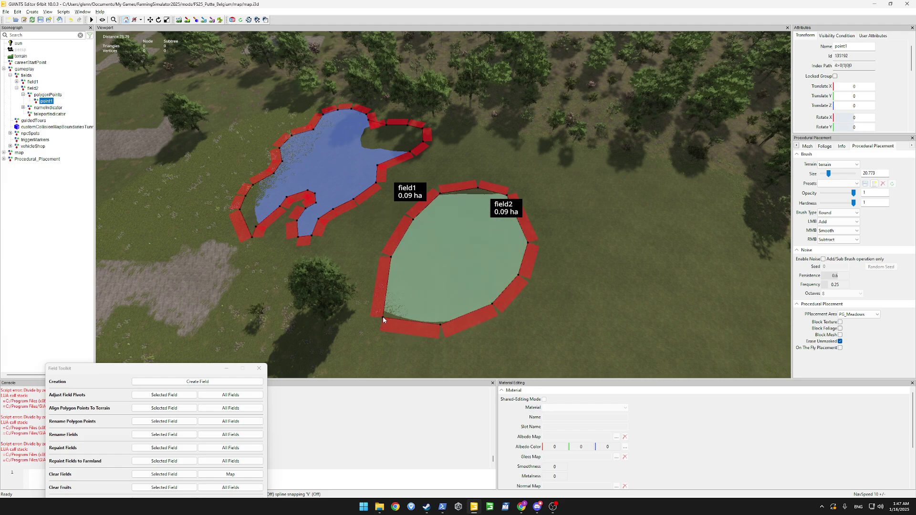
{"action": "left_click", "coordinate": [365, 291]}
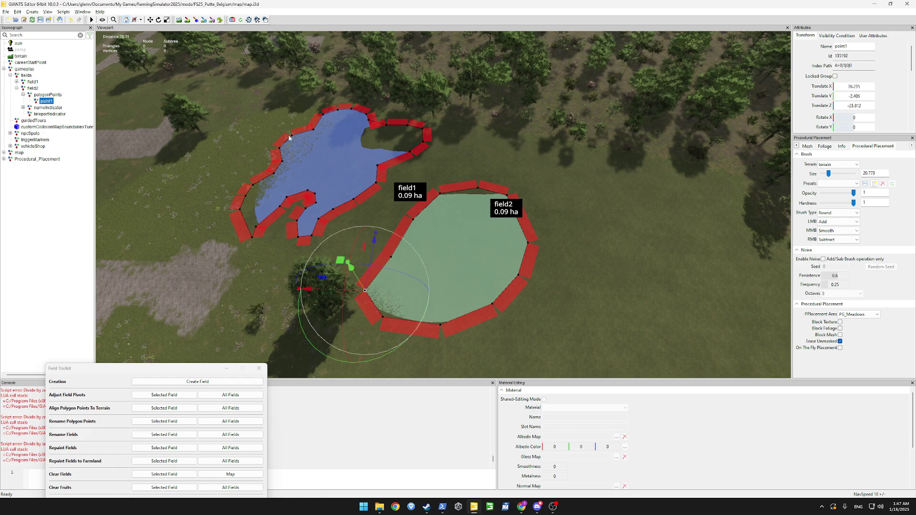
Step: Repaint all fields with the Field Toolkit and turn off debug rendering
{"action": "scroll", "coordinate": [496, 218], "scroll_direction": "up", "scroll_amount": 6}
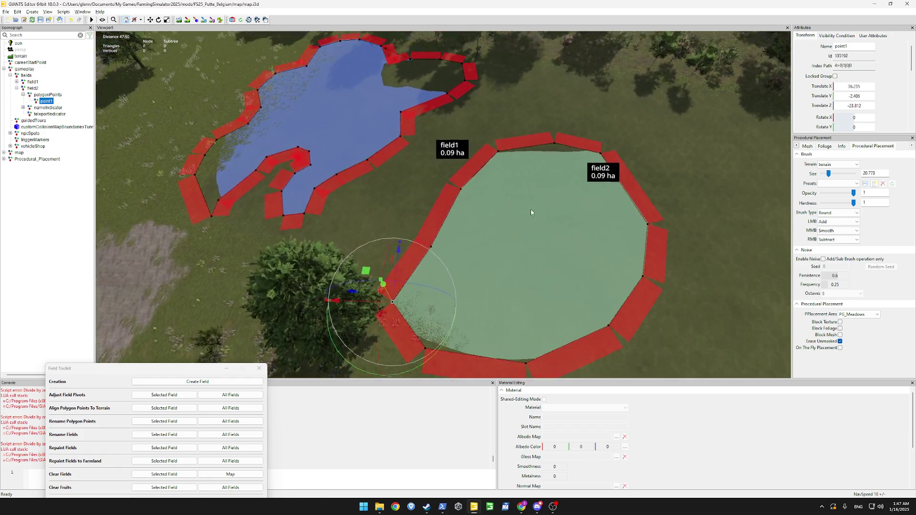
{"action": "scroll", "coordinate": [593, 201], "scroll_direction": "down", "scroll_amount": 4}
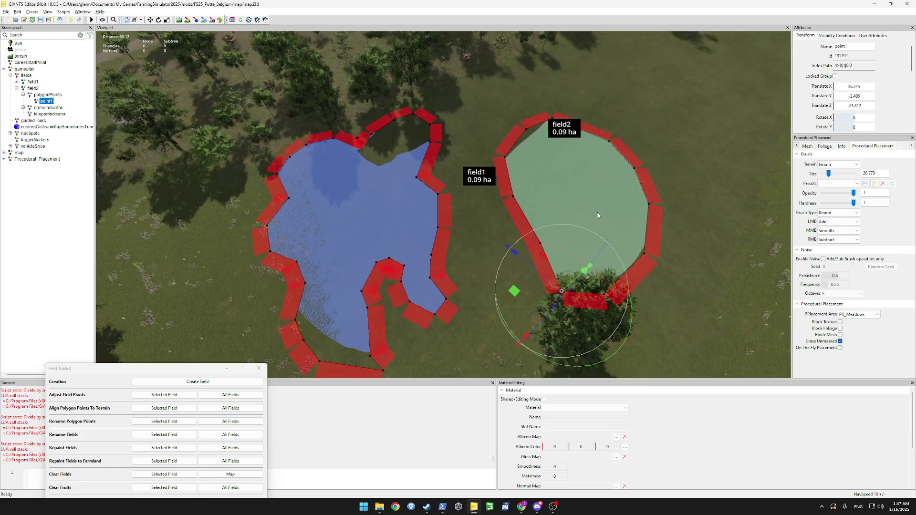
{"action": "scroll", "coordinate": [525, 210], "scroll_direction": "down", "scroll_amount": 3}
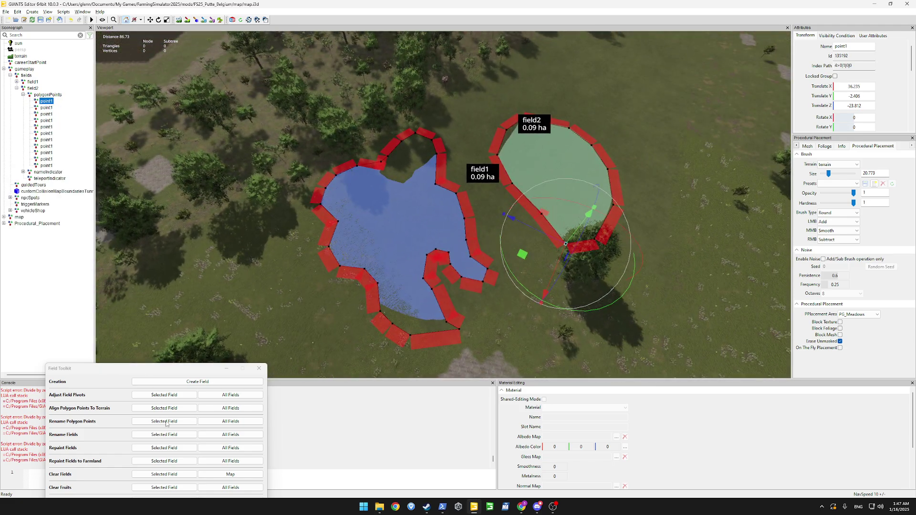
{"action": "left_click", "coordinate": [221, 452]}
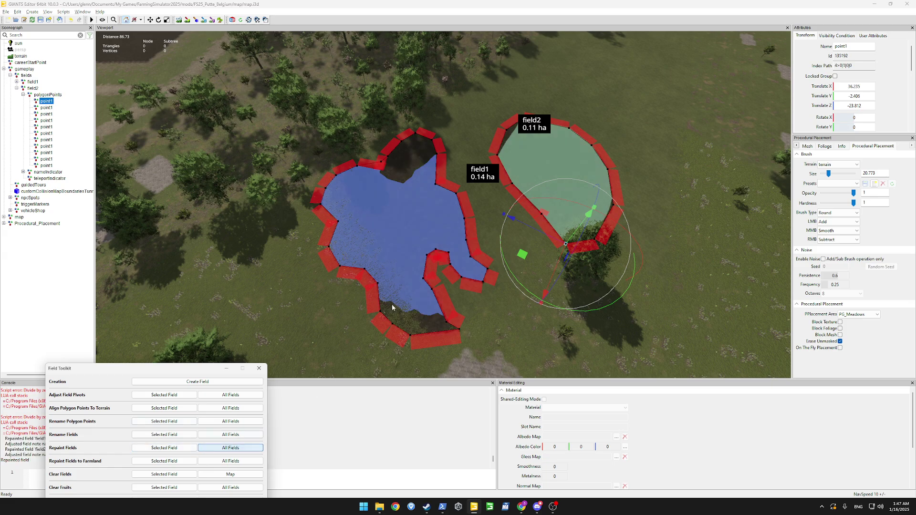
{"action": "scroll", "coordinate": [392, 308], "scroll_direction": "up", "scroll_amount": 3}
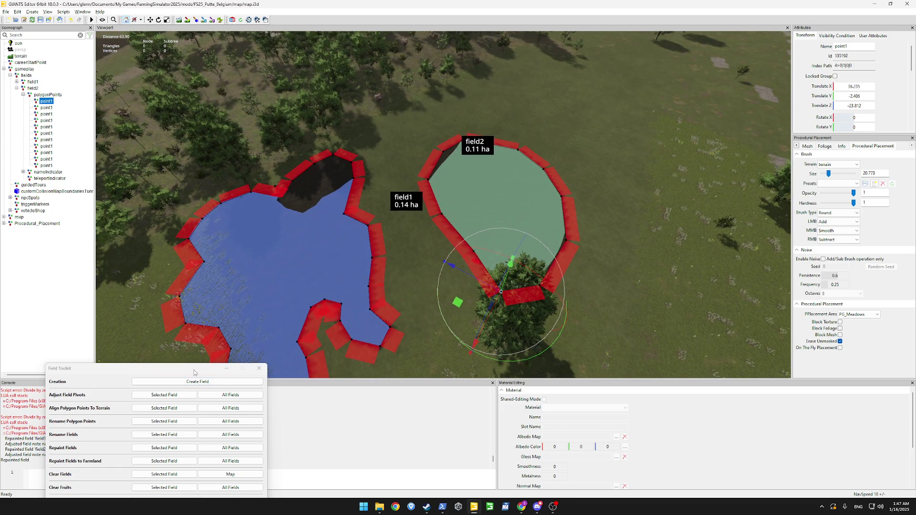
{"action": "left_click_drag", "start_coordinate": [195, 373], "coordinate": [148, 257]}
{"action": "left_click", "coordinate": [151, 438]}
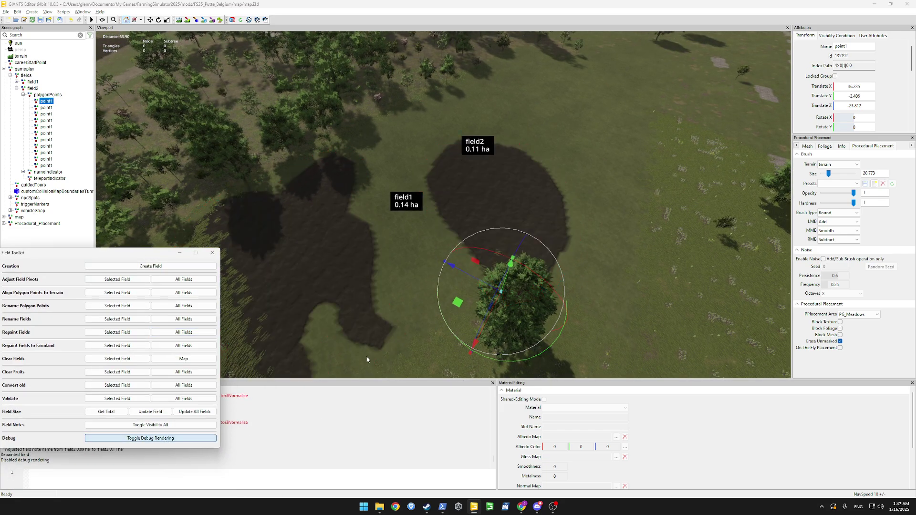
Step: Create another field and interactively place field3 in the middle of the existing large dark soil area
{"action": "left_click_drag", "start_coordinate": [419, 281], "coordinate": [534, 253], "text": "alt"}
{"action": "scroll", "coordinate": [448, 262], "scroll_direction": "up", "scroll_amount": 2}
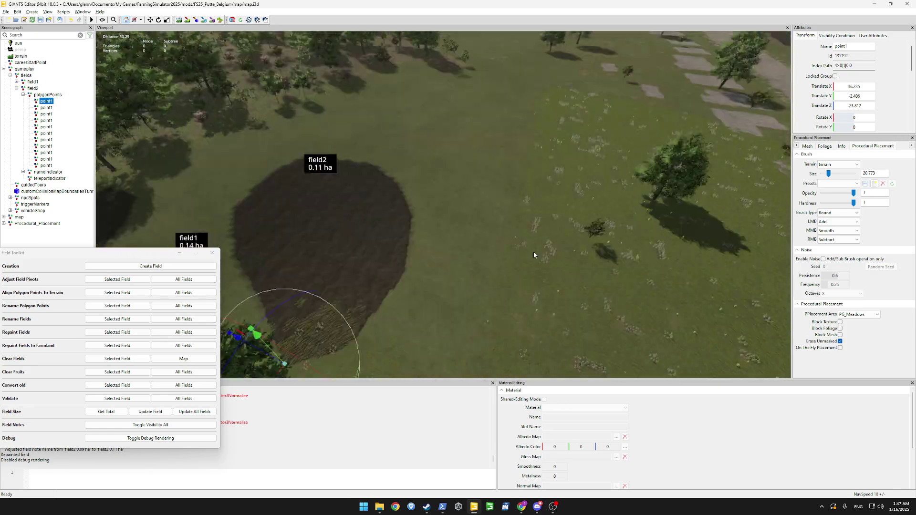
{"action": "right_click_drag", "start_coordinate": [533, 255], "coordinate": [249, 284]}
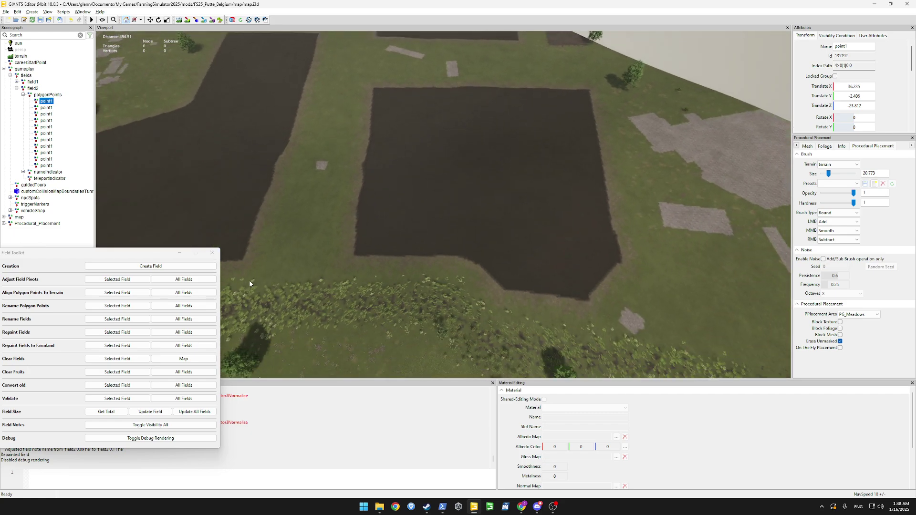
{"action": "left_click", "coordinate": [181, 266]}
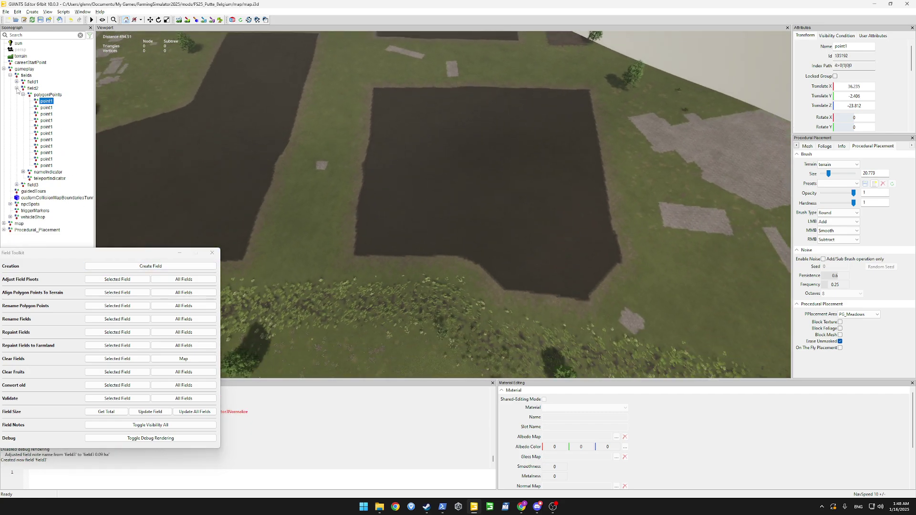
{"action": "left_click", "coordinate": [32, 95]}
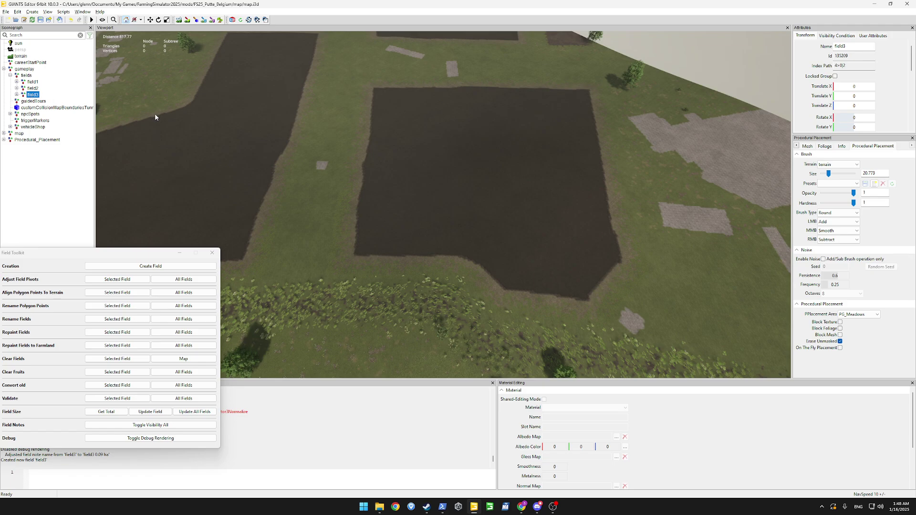
{"action": "key", "text": "ctrl+b"}
{"action": "left_click", "coordinate": [475, 166]}
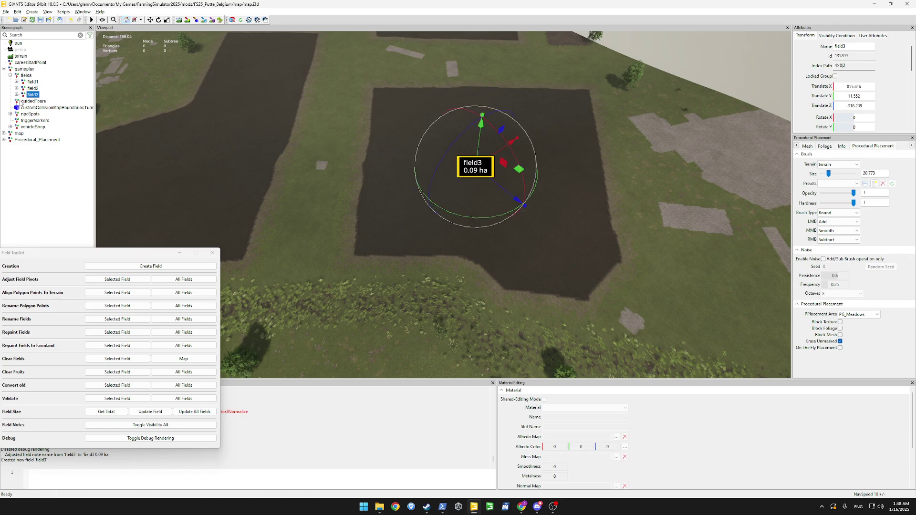
Step: Turn debug rendering on and delete field3's polygon points point2 to point4, keeping only point1
{"action": "left_click", "coordinate": [17, 94]}
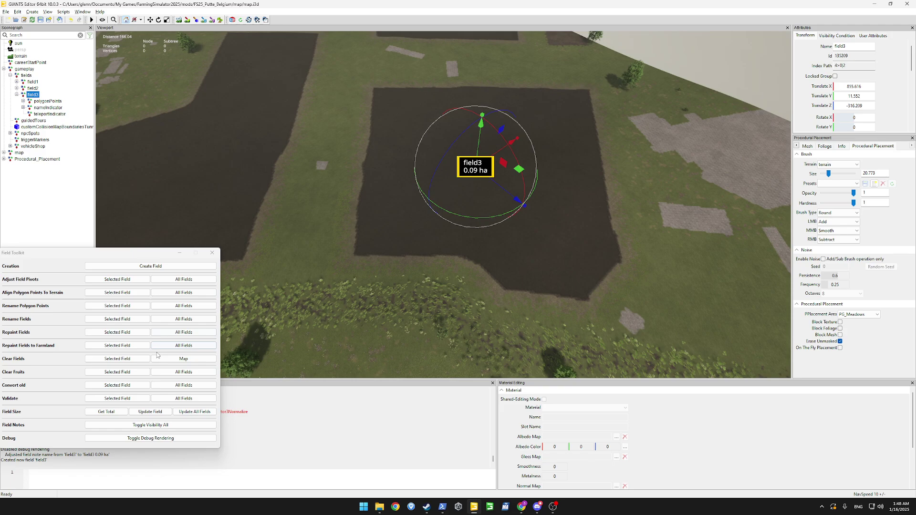
{"action": "left_click", "coordinate": [155, 436]}
{"action": "left_click", "coordinate": [23, 101]}
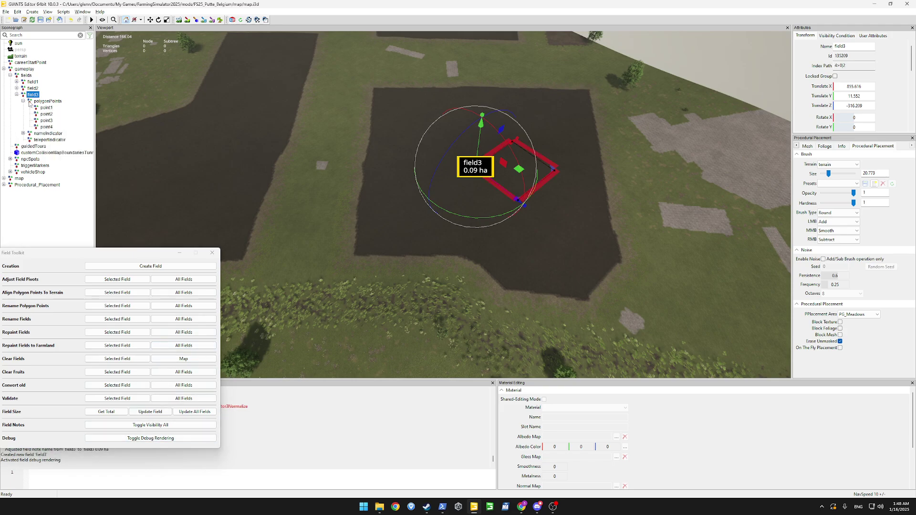
{"action": "left_click", "coordinate": [44, 115]}
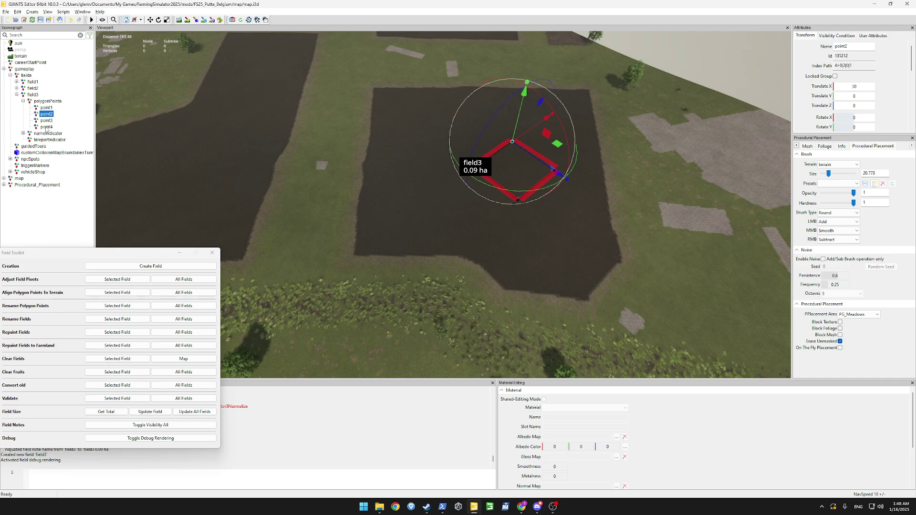
{"action": "left_click", "coordinate": [47, 128], "text": "shift"}
{"action": "key", "text": "Delete"}
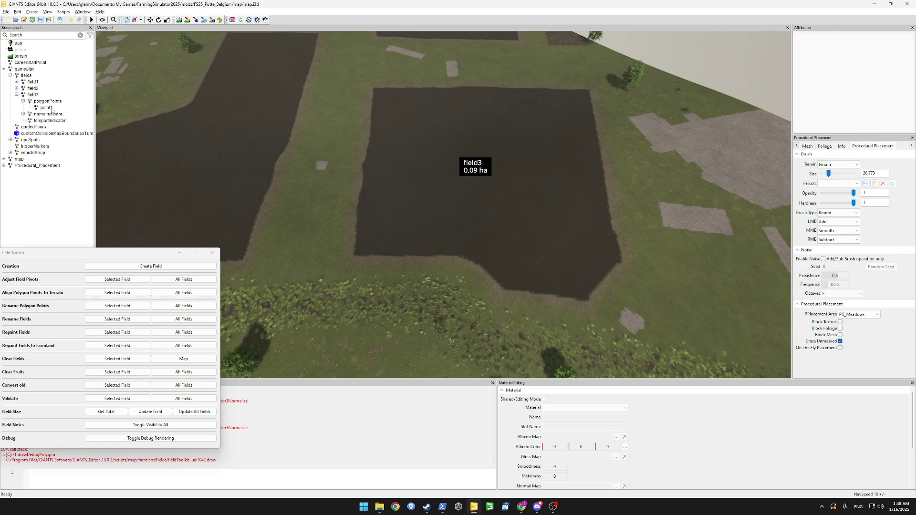
Step: Using interactive placement of point1, trace the soil area's edge from the near corner along three sides to the opposite near corner
{"action": "left_click", "coordinate": [46, 108]}
{"action": "key", "text": "ctrl+b"}
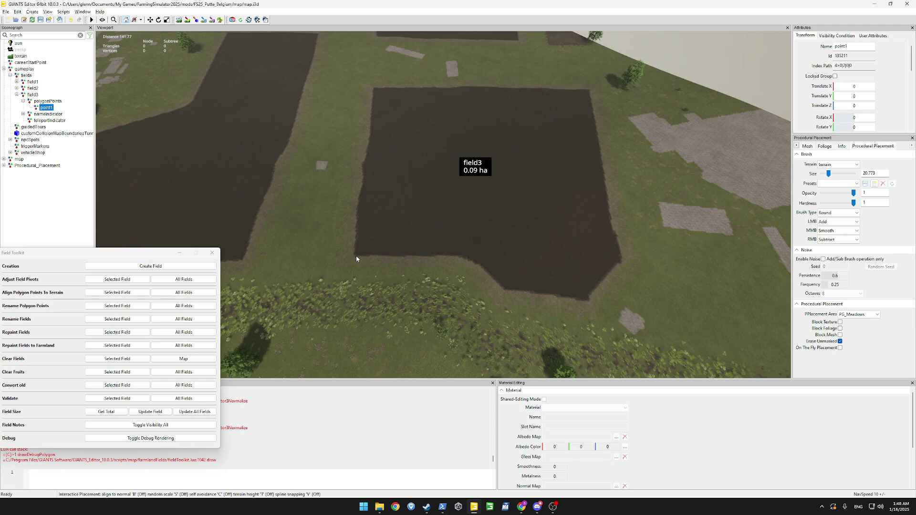
{"action": "left_click", "coordinate": [355, 255]}
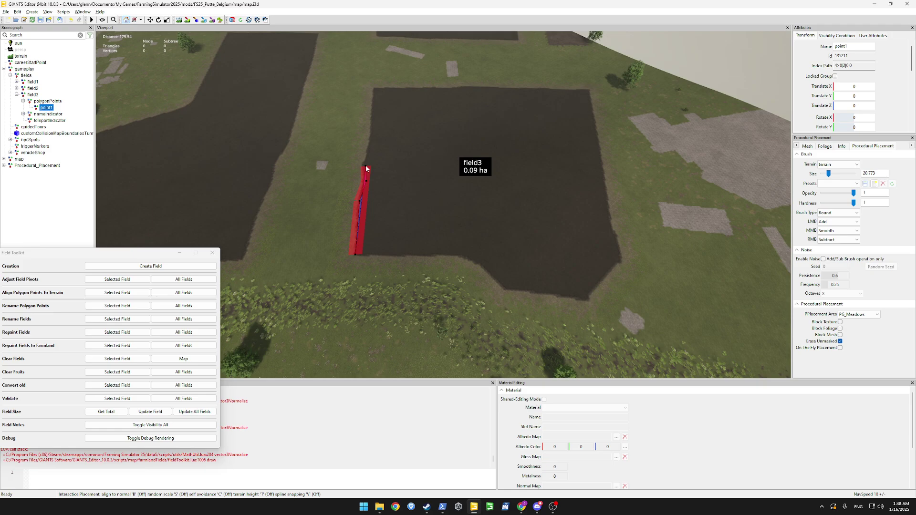
{"action": "left_click_drag", "start_coordinate": [366, 168], "coordinate": [378, 100]}
{"action": "left_click", "coordinate": [375, 89]}
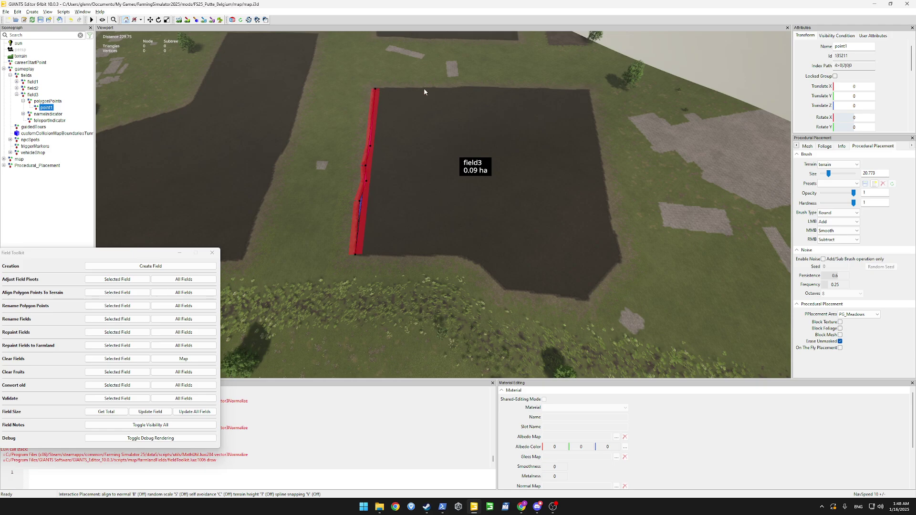
{"action": "left_click", "coordinate": [457, 88]}
{"action": "left_click_drag", "start_coordinate": [462, 87], "coordinate": [583, 298]}
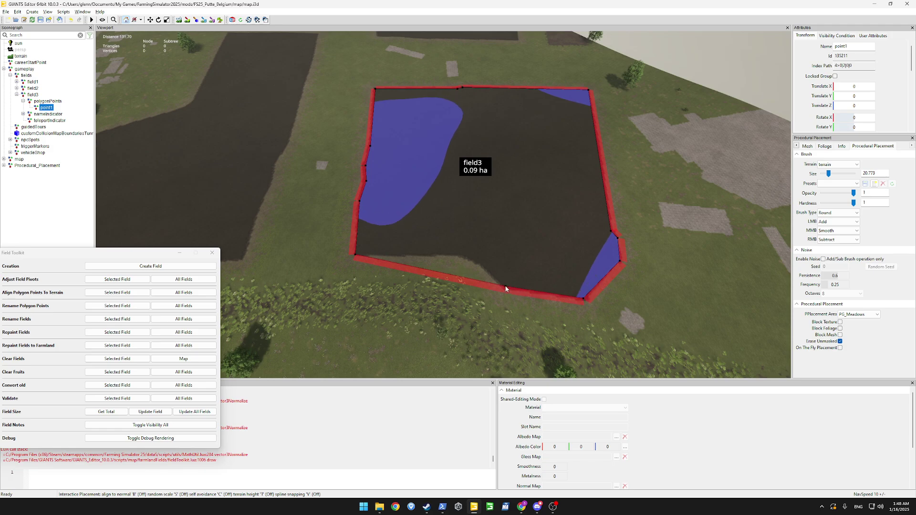
Step: Continue field3's outline around the curved indentation and along the straight near edge towards the starting corner, then end placement
{"action": "left_click_drag", "start_coordinate": [505, 285], "coordinate": [493, 273]}
{"action": "left_click", "coordinate": [494, 271]}
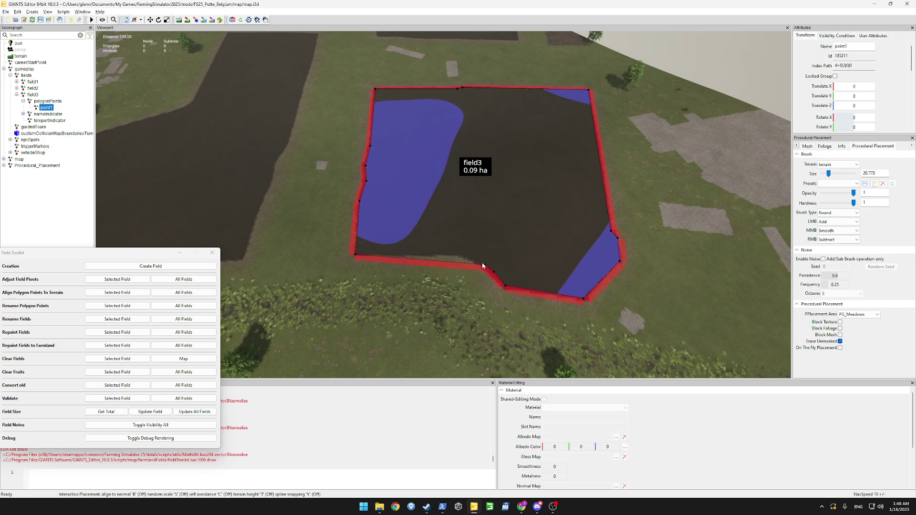
{"action": "left_click", "coordinate": [479, 260]}
{"action": "left_click", "coordinate": [461, 253]}
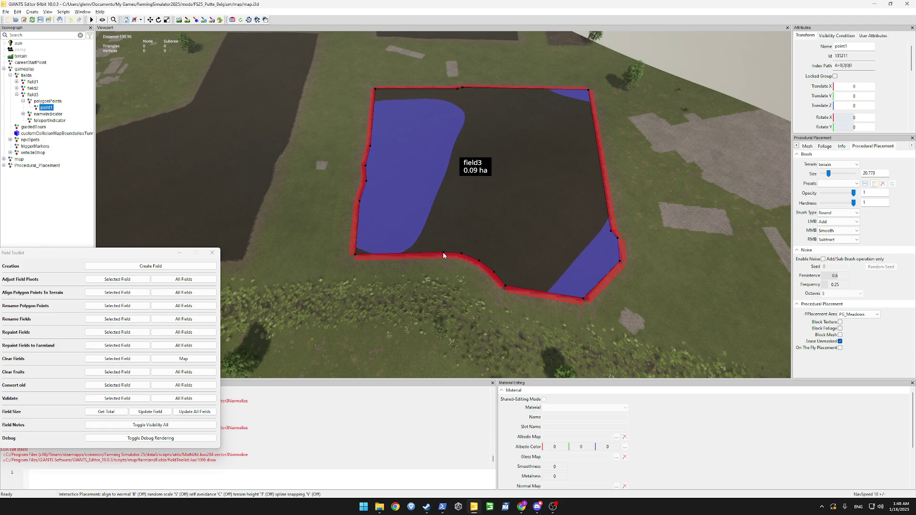
{"action": "left_click", "coordinate": [372, 254]}
{"action": "left_click", "coordinate": [391, 254]}
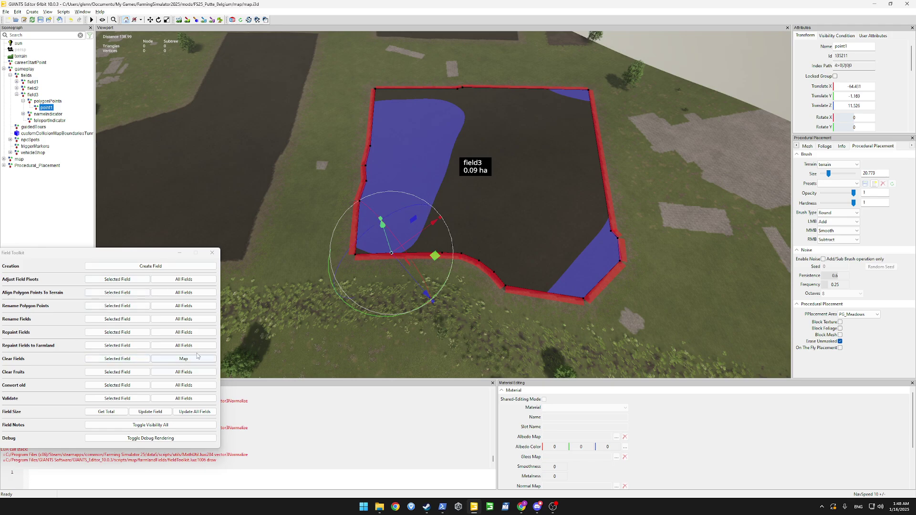
Step: Repaint all fields and turn off debug rendering, moving the Field Toolkit window aside
{"action": "left_click", "coordinate": [183, 332]}
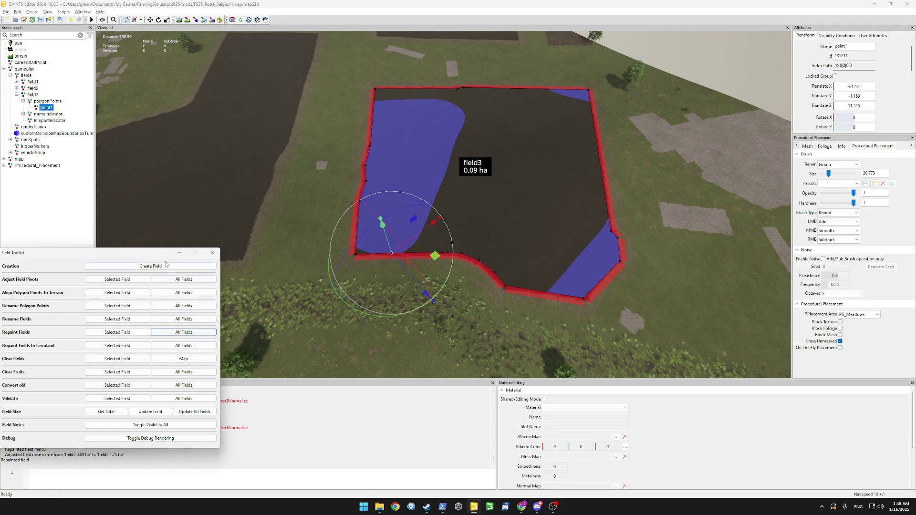
{"action": "left_click_drag", "start_coordinate": [162, 253], "coordinate": [237, 240]}
{"action": "left_click", "coordinate": [234, 425]}
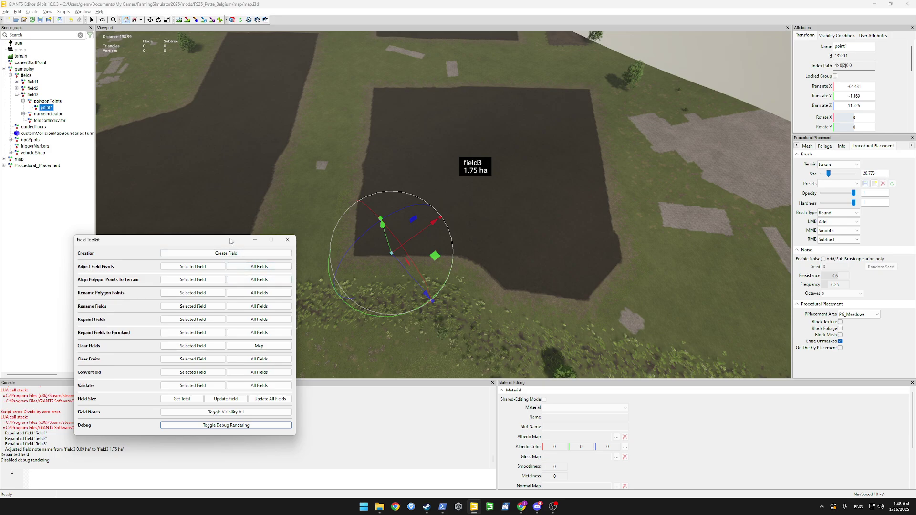
{"action": "left_click_drag", "start_coordinate": [230, 242], "coordinate": [153, 235]}
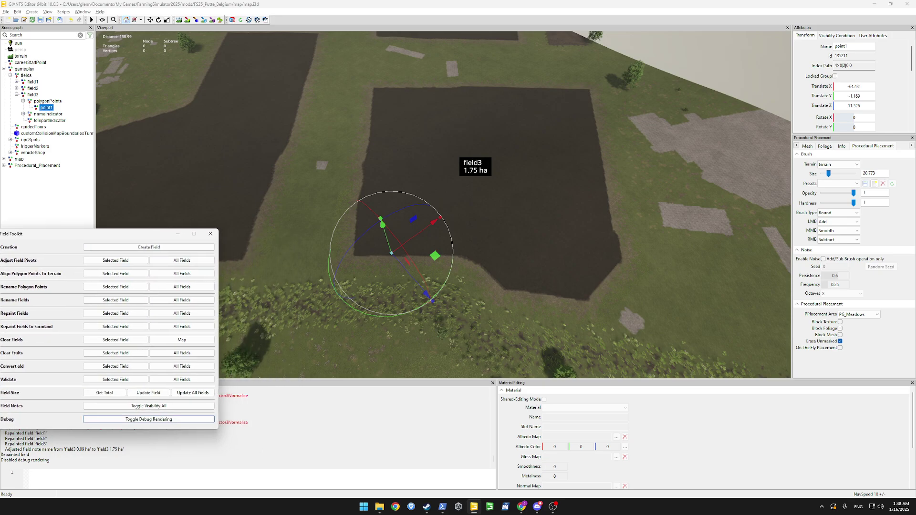